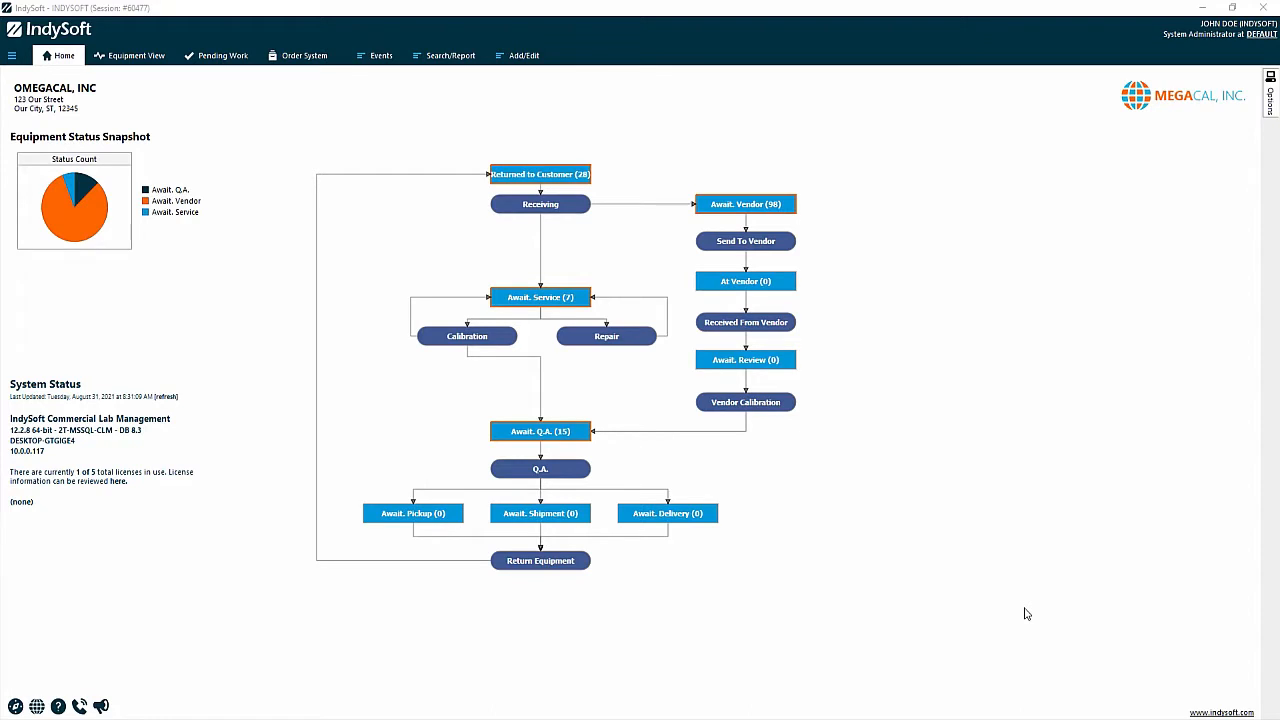
- Add a PREVENTIVE MAINTENANCE schedule to the equipment record for the VACCUM SEALER 3 MONTH CHECKLIST task with a frequency of 3 months
click(136, 57)
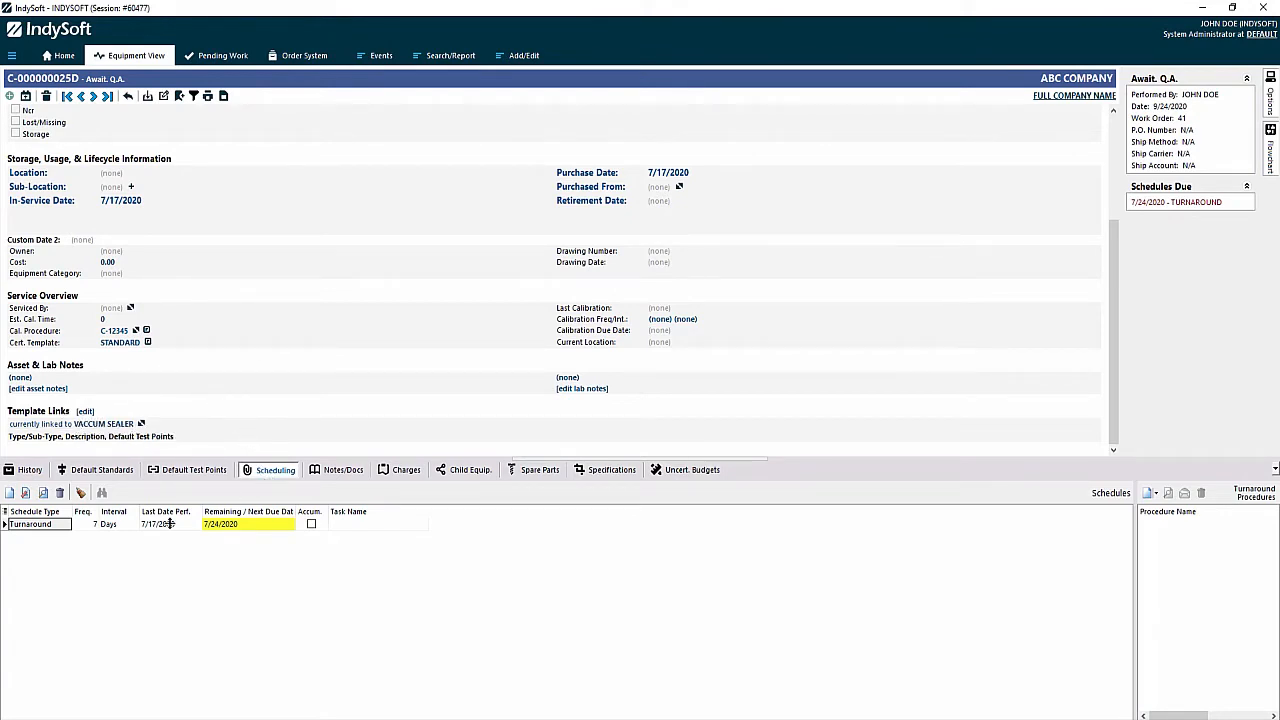
click(26, 493)
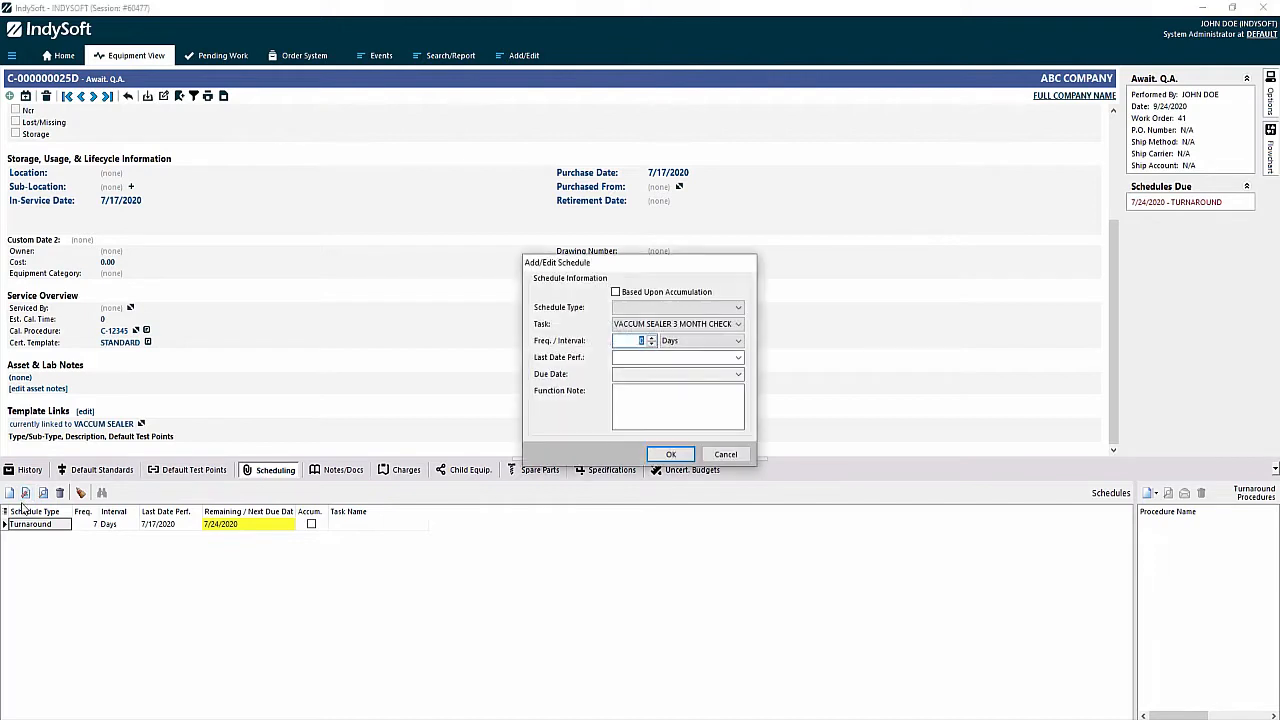
click(661, 309)
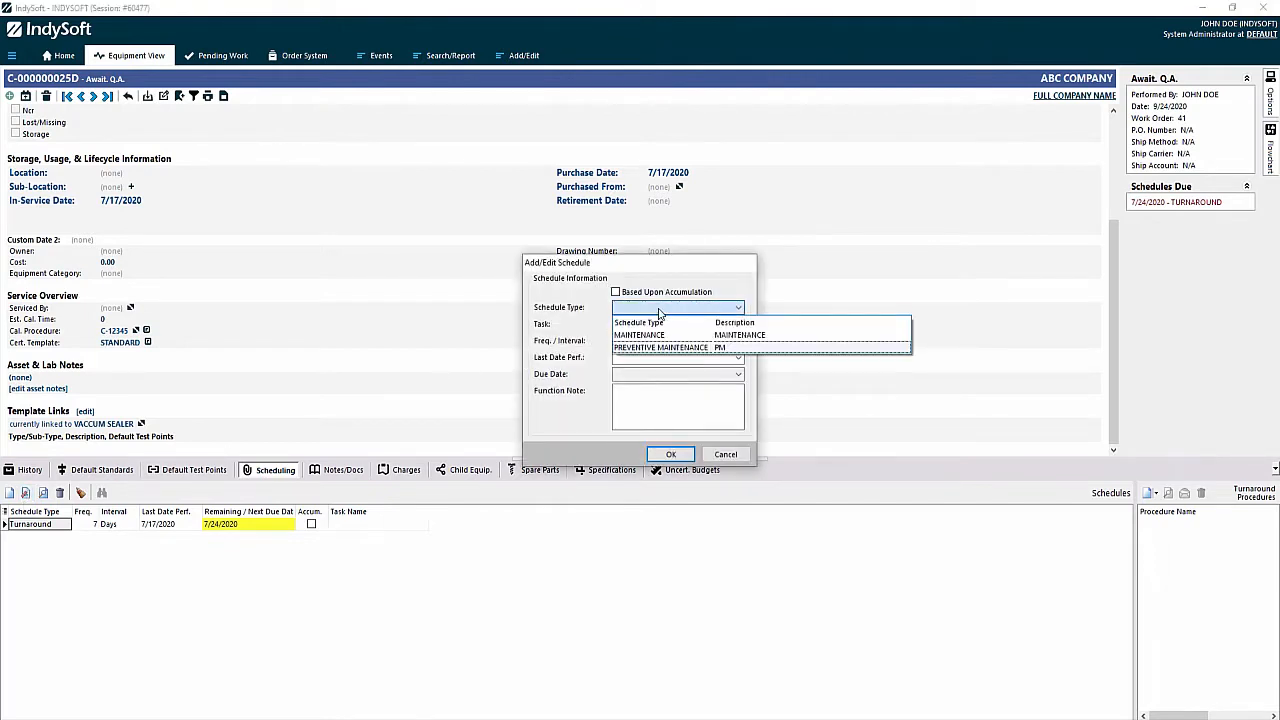
click(652, 349)
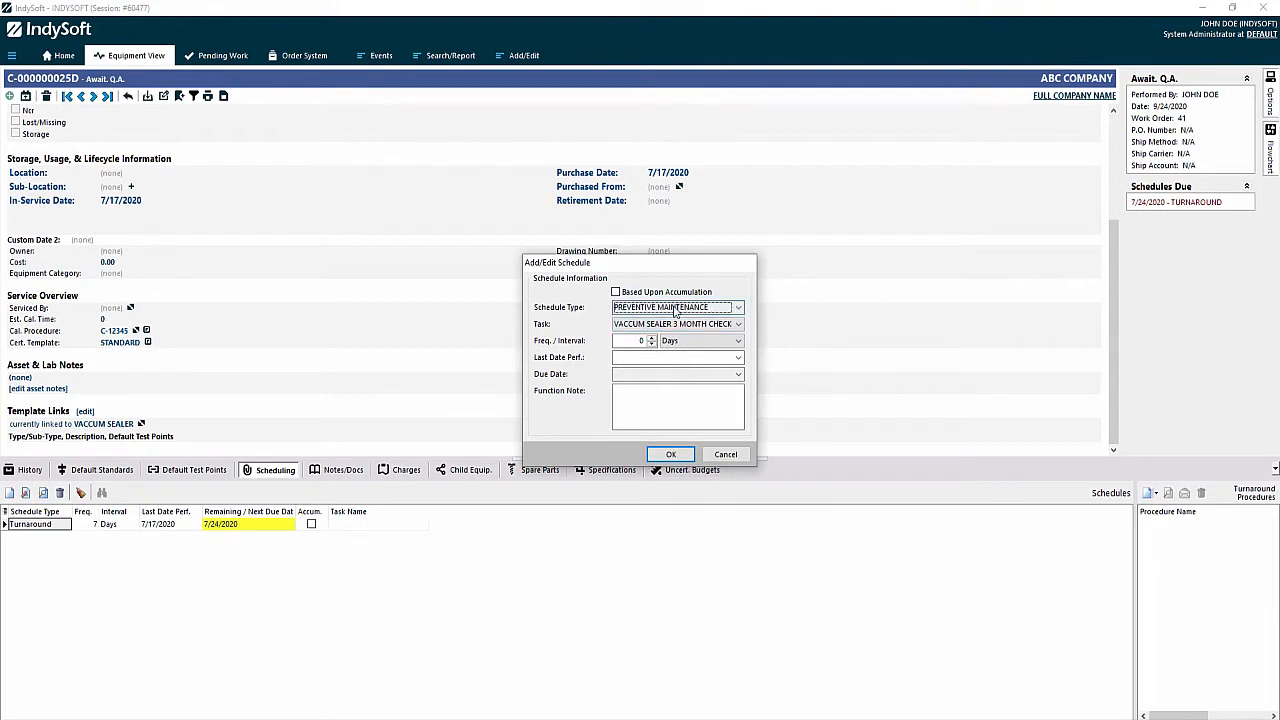
click(737, 327)
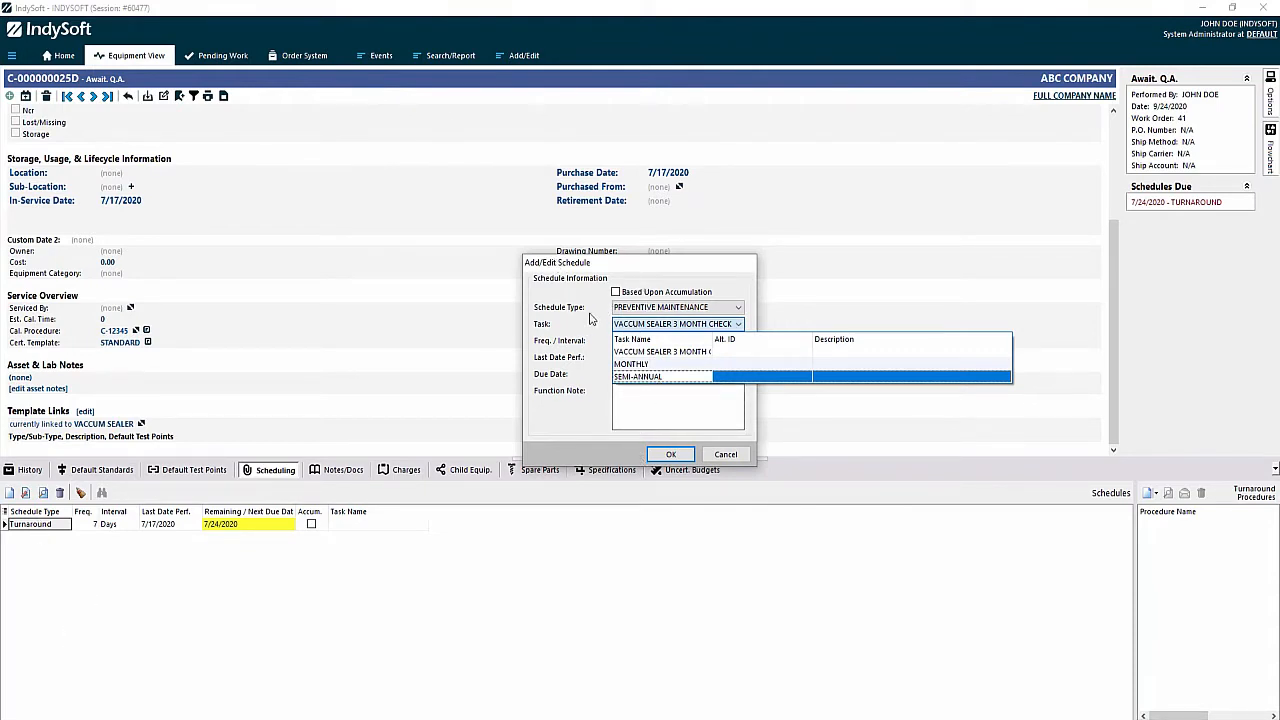
click(645, 356)
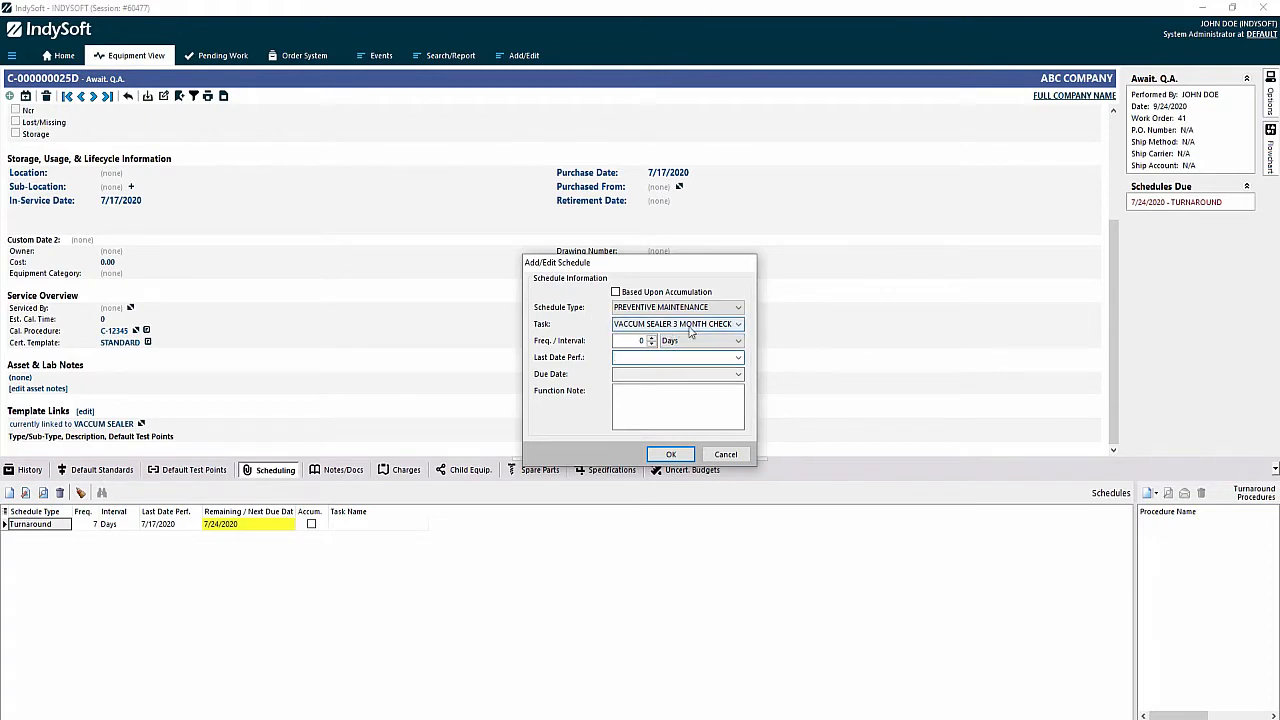
click(642, 360)
click(636, 340)
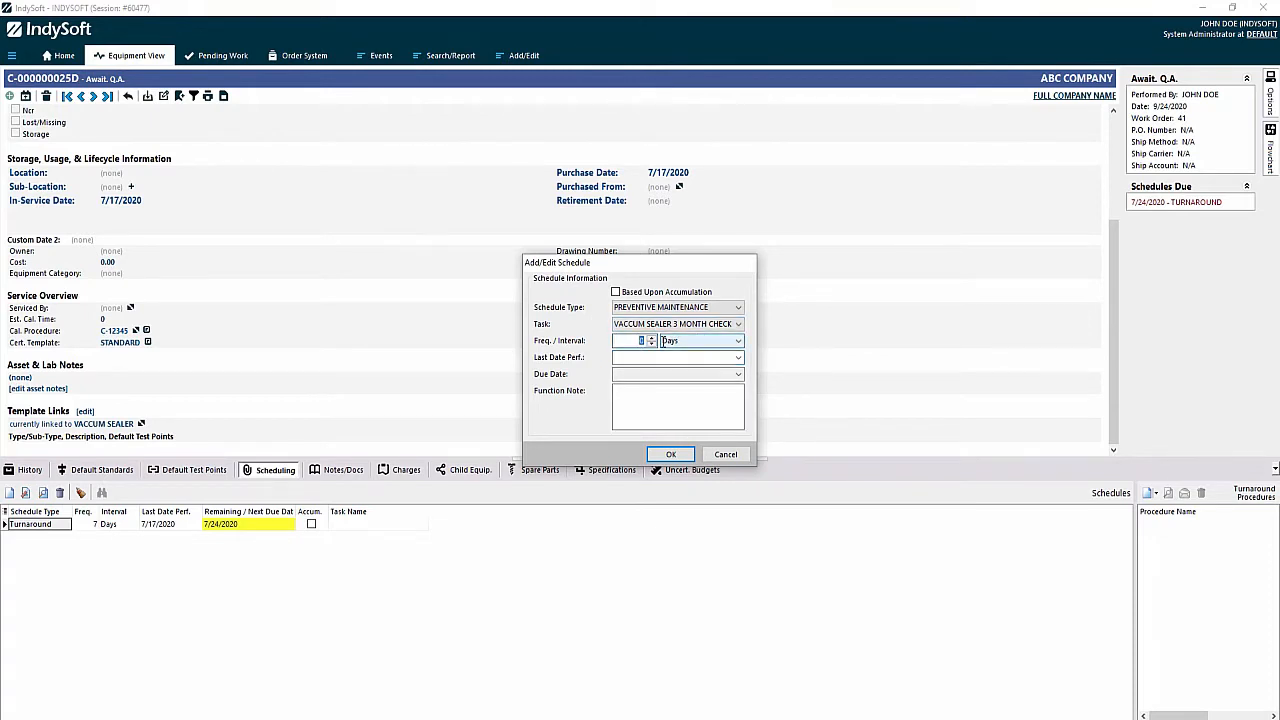
click(702, 347)
click(690, 372)
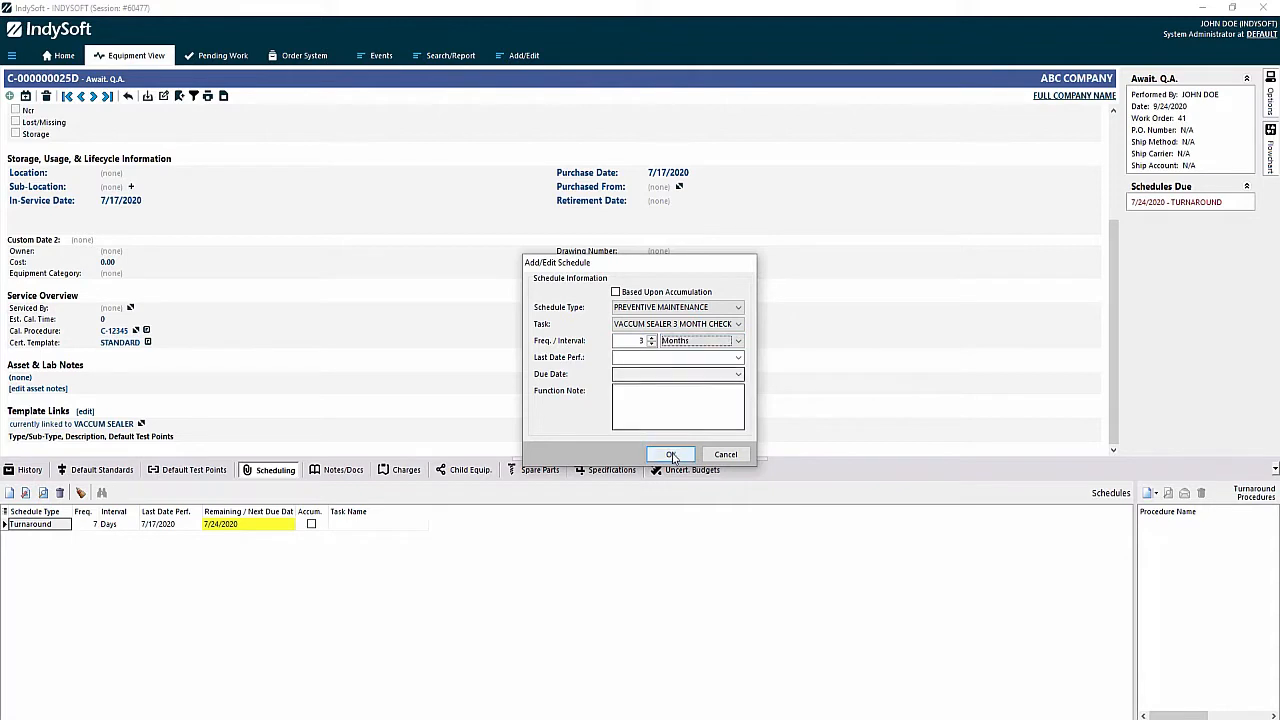
click(671, 458)
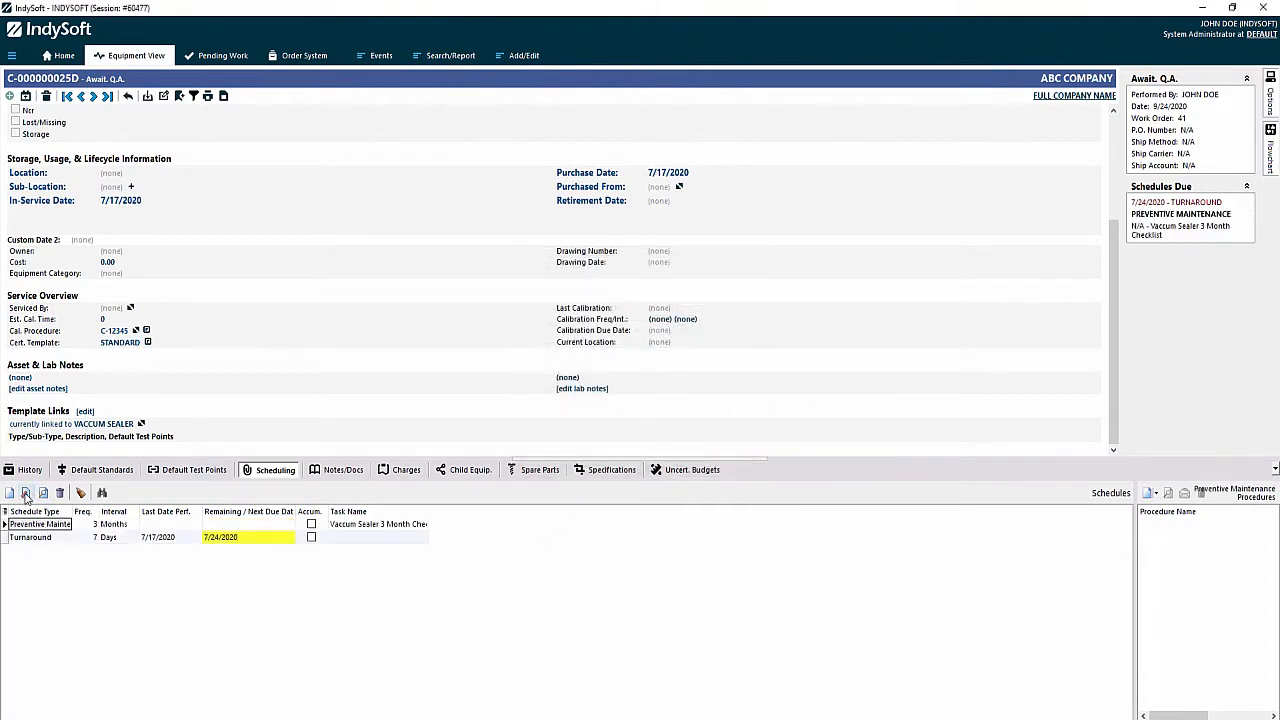
- Add a second PREVENTIVE MAINTENANCE schedule for the MONTHLY task at a 1-month frequency and widen the schedule list's frequency column
click(28, 494)
click(712, 309)
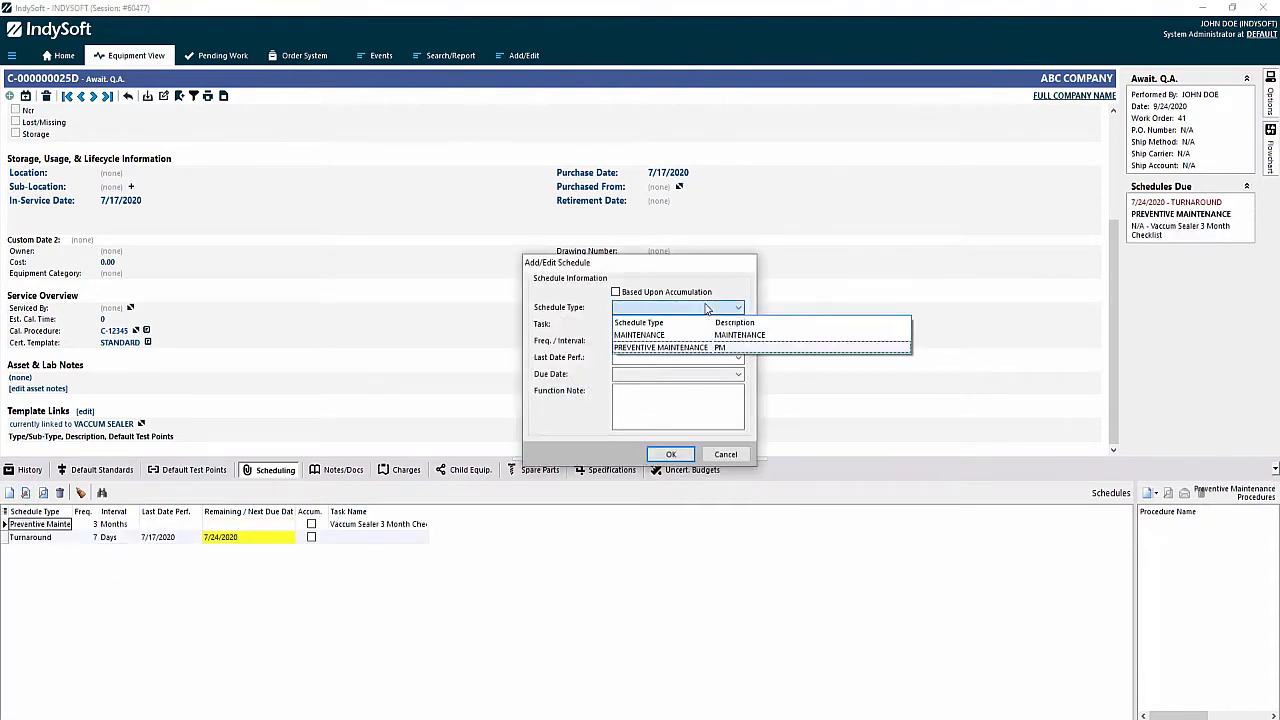
click(665, 347)
click(658, 327)
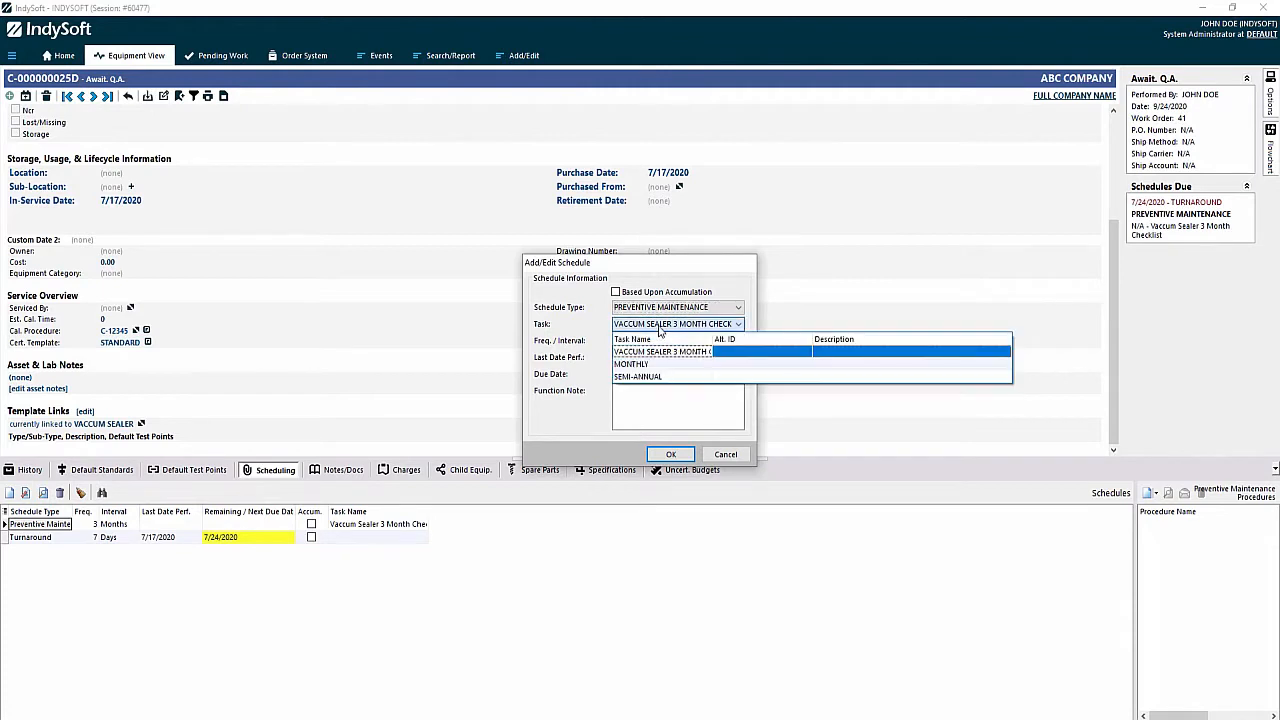
click(640, 372)
click(645, 340)
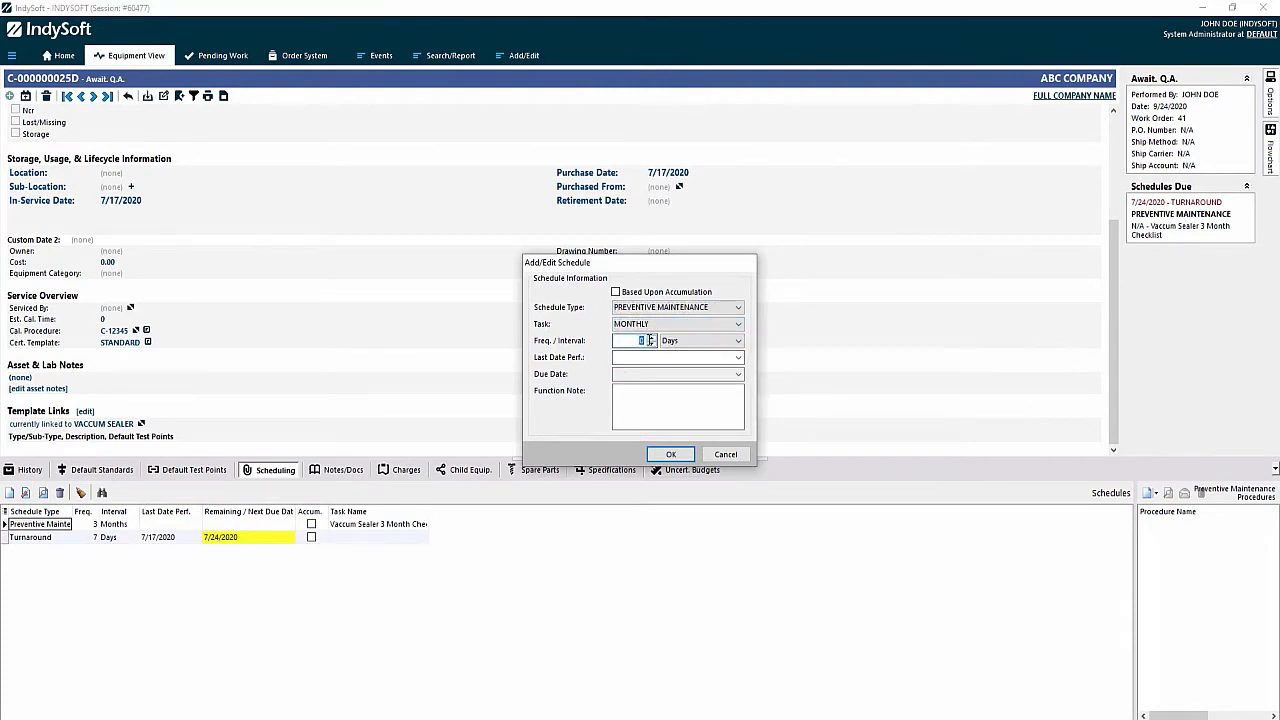
text(1)
click(690, 341)
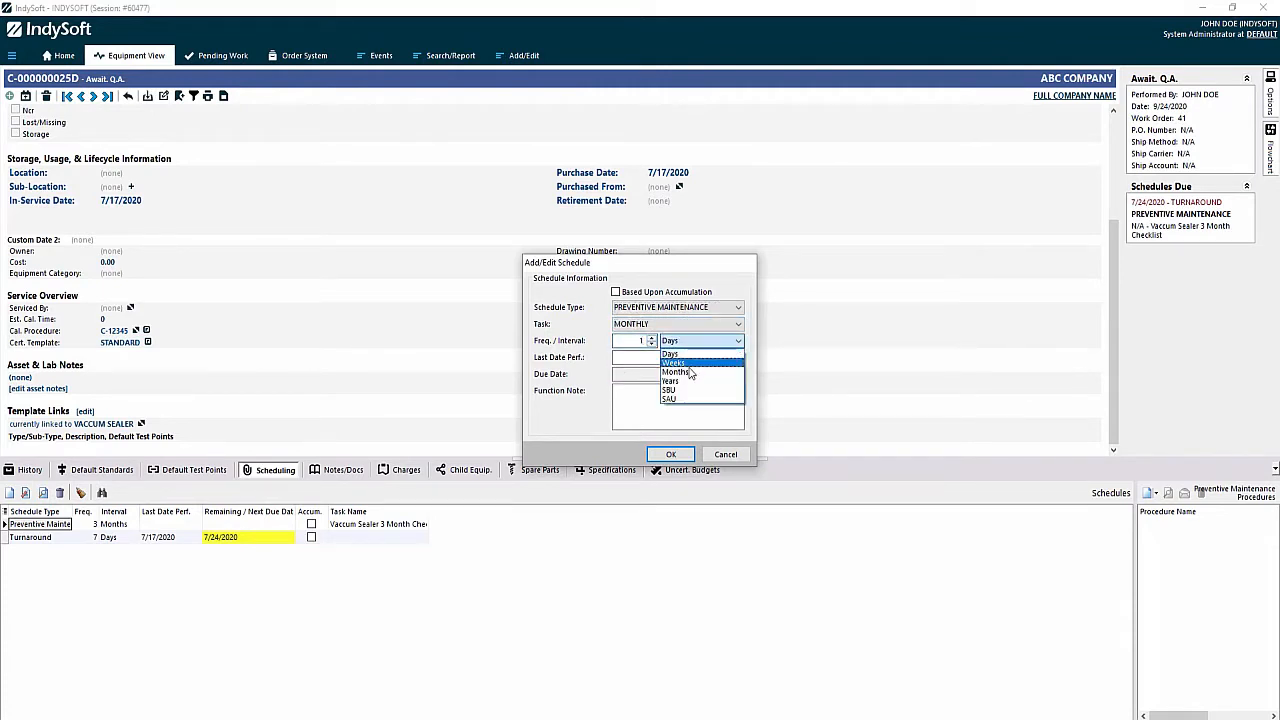
click(688, 374)
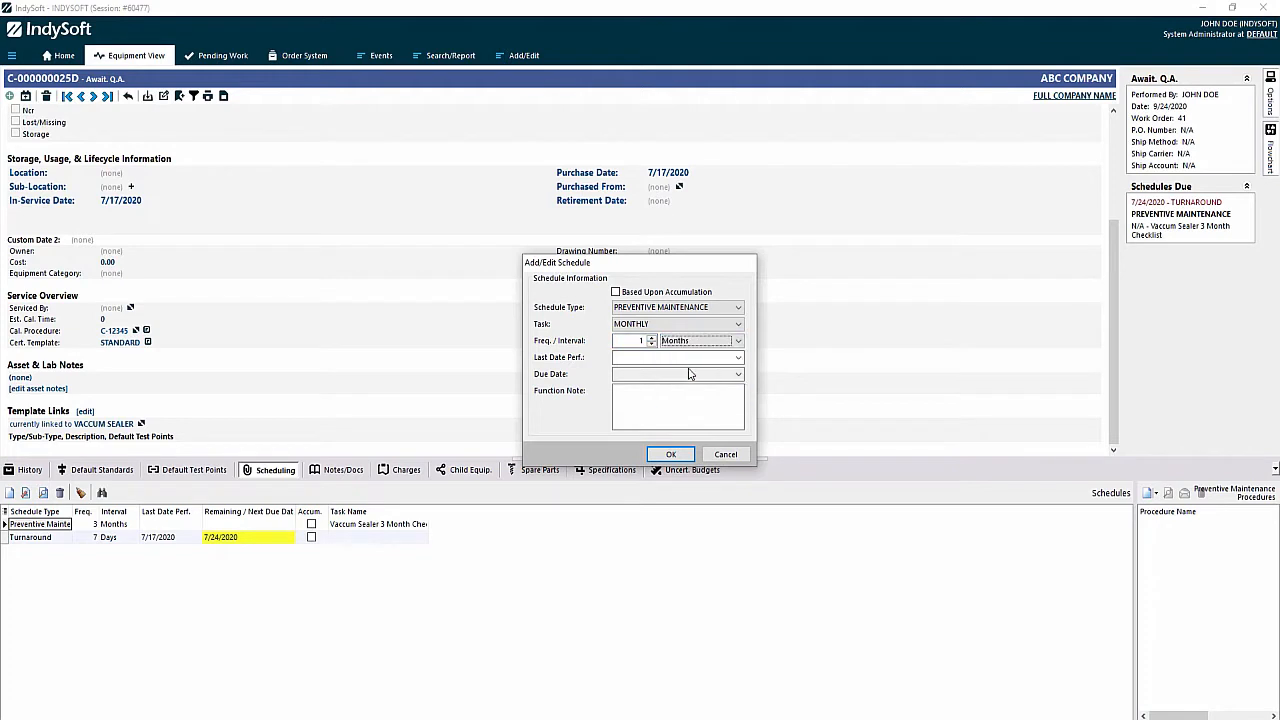
click(667, 455)
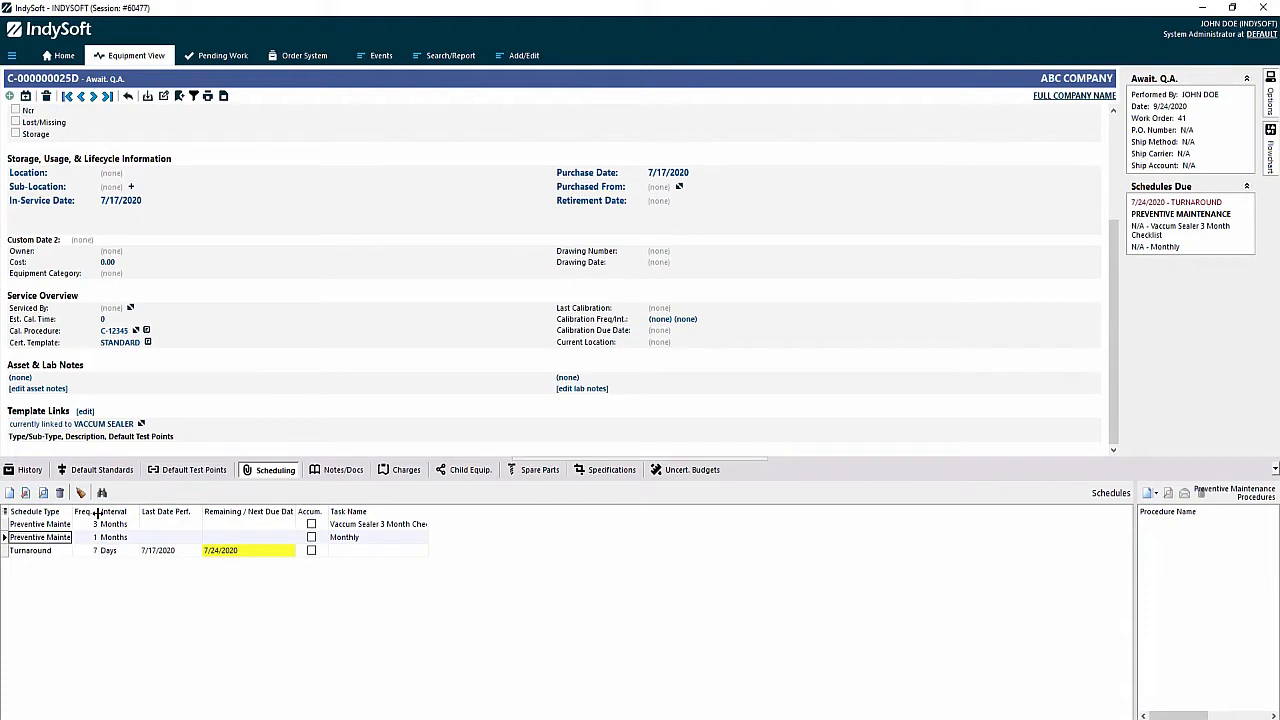
drag(97, 512, 119, 512)
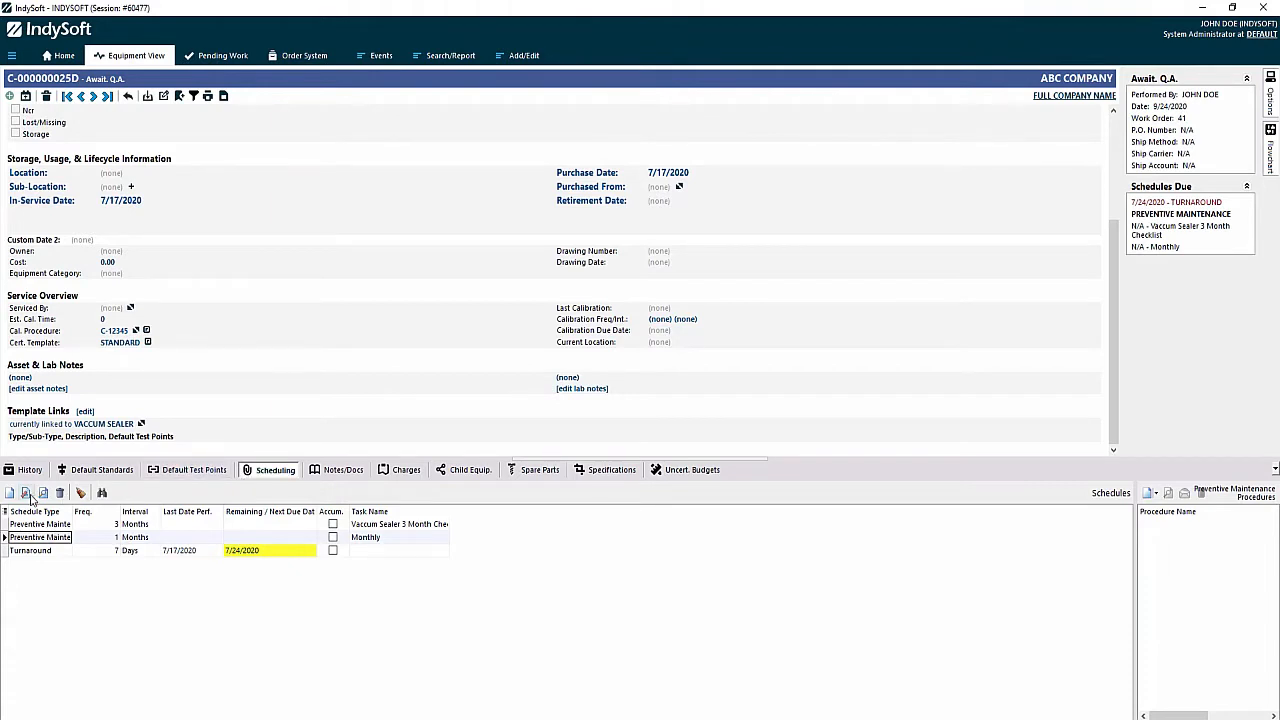
click(27, 493)
click(690, 309)
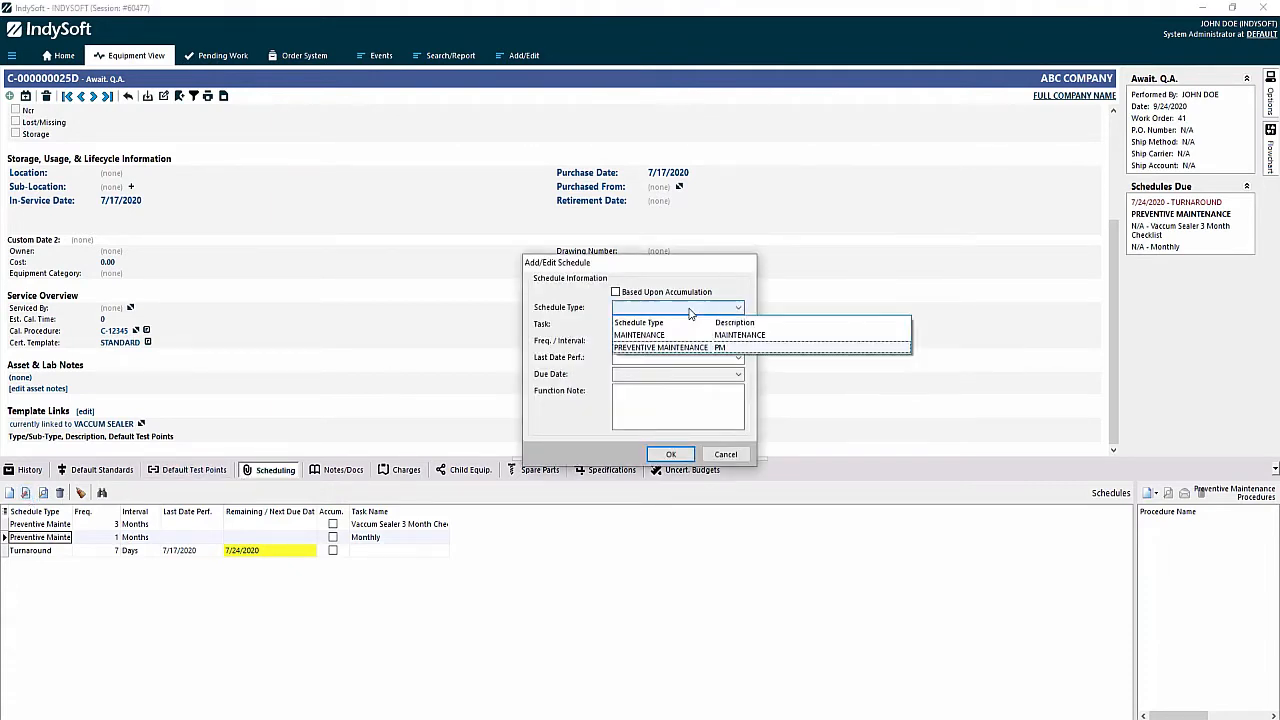
click(680, 347)
click(688, 326)
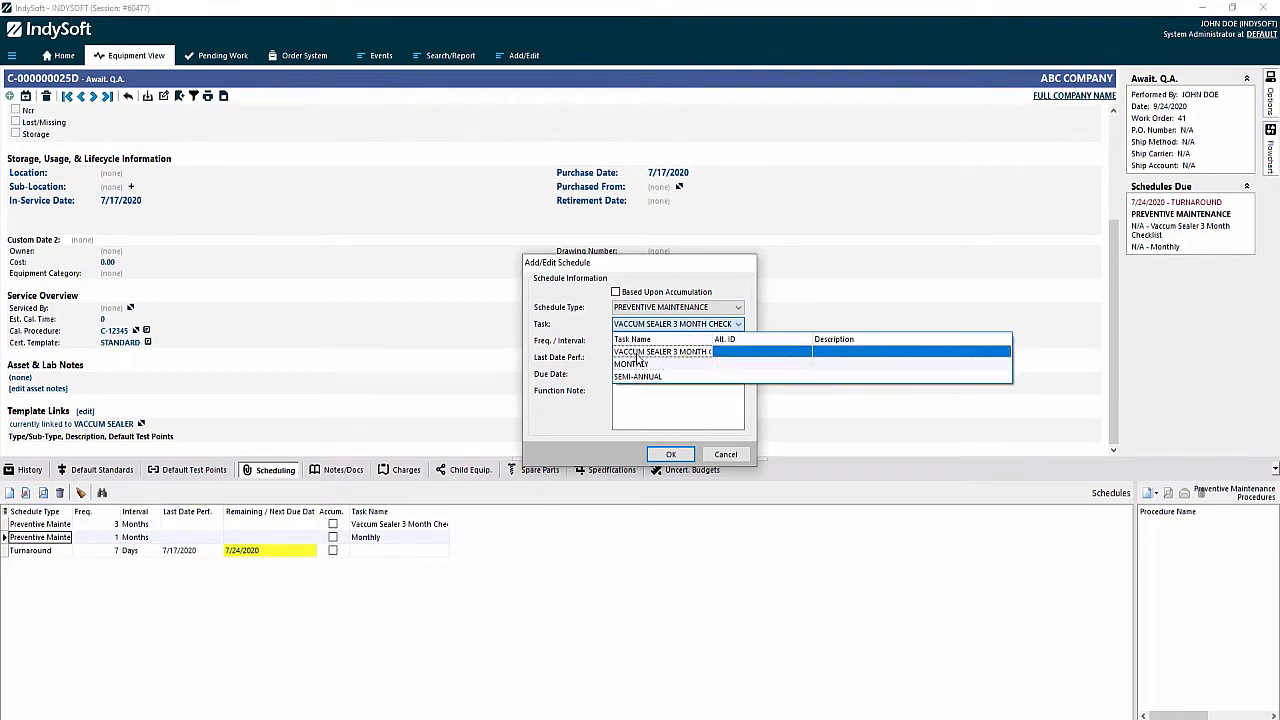
click(720, 450)
click(724, 453)
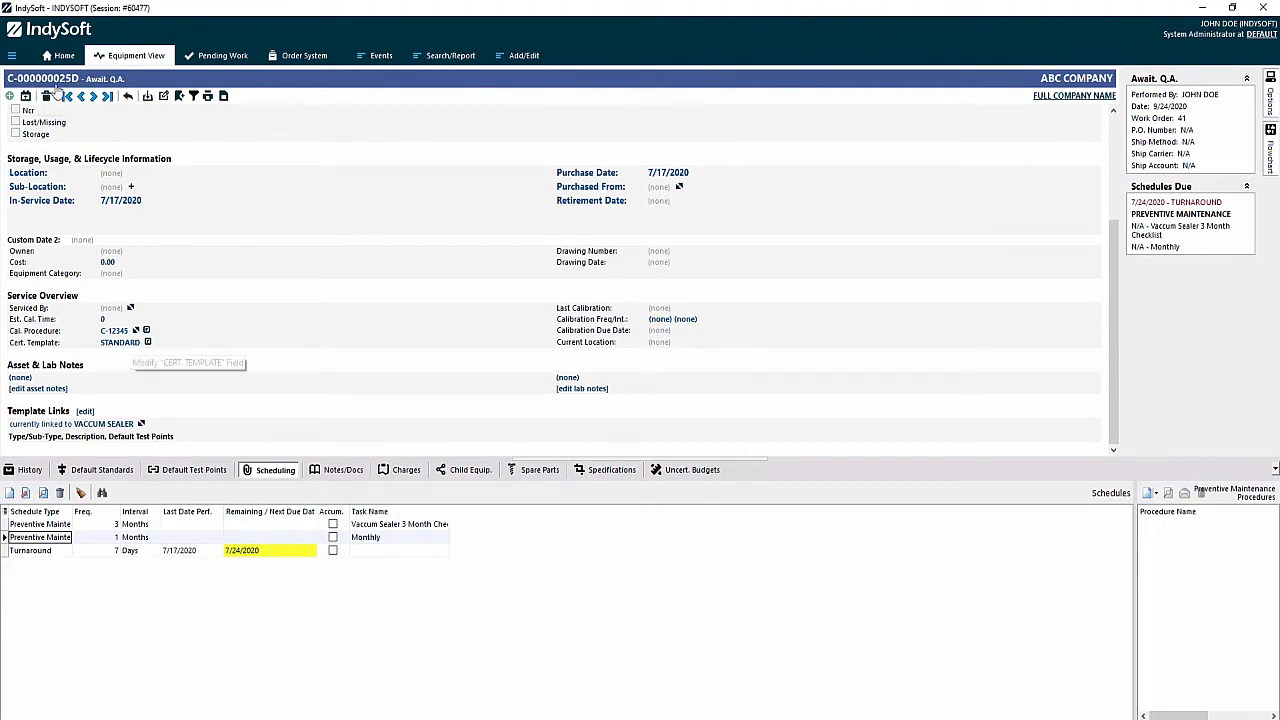
- Check the Preventive Maintenance option in the application settings of the user/location settings, without saving anything
click(12, 58)
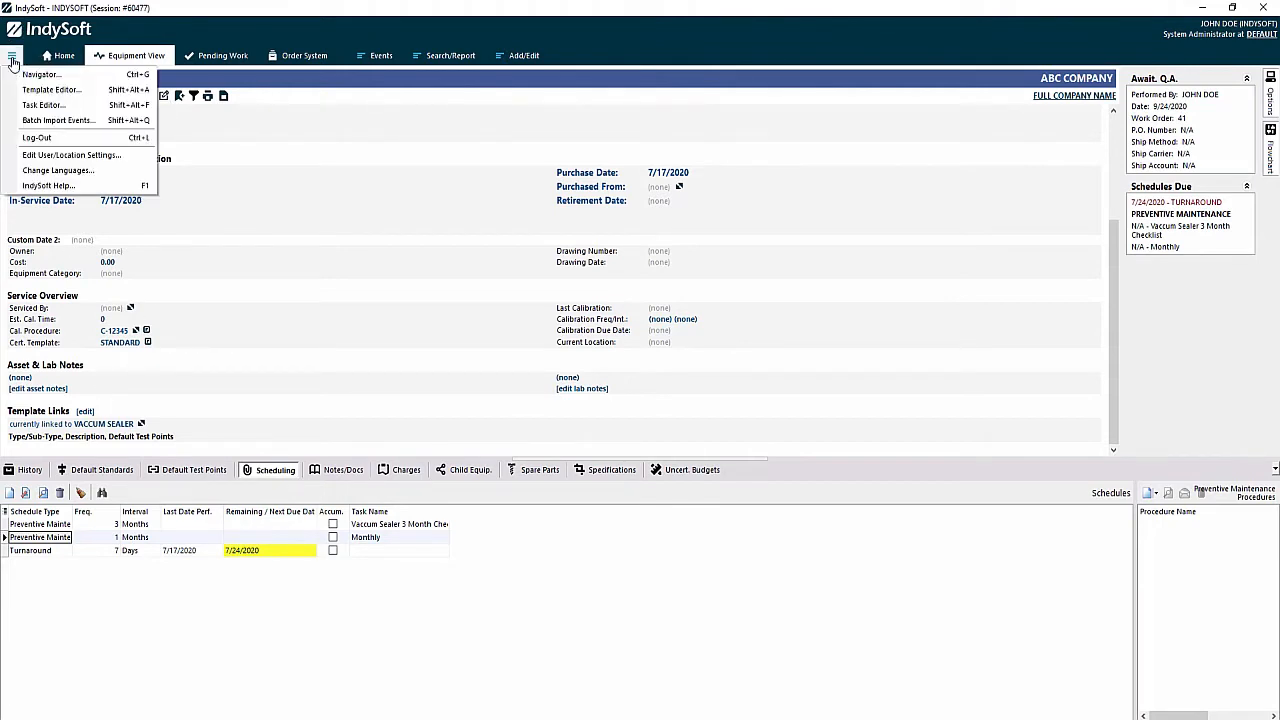
click(53, 158)
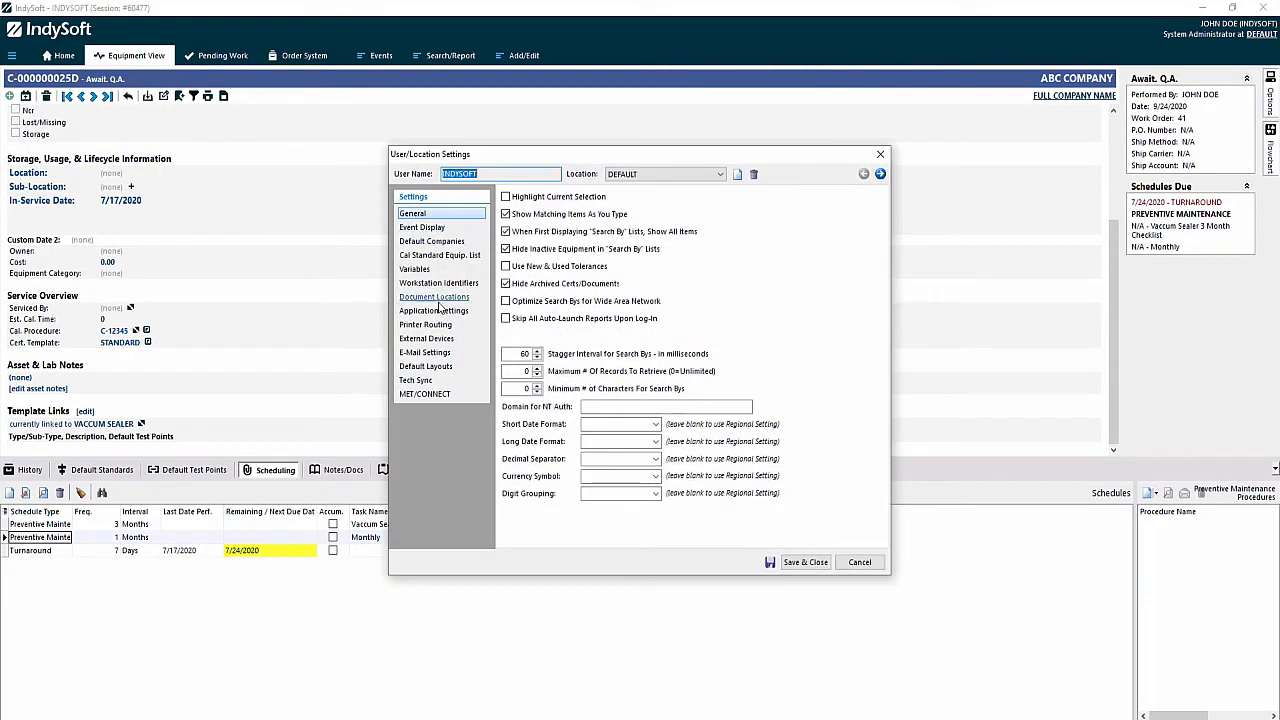
click(437, 314)
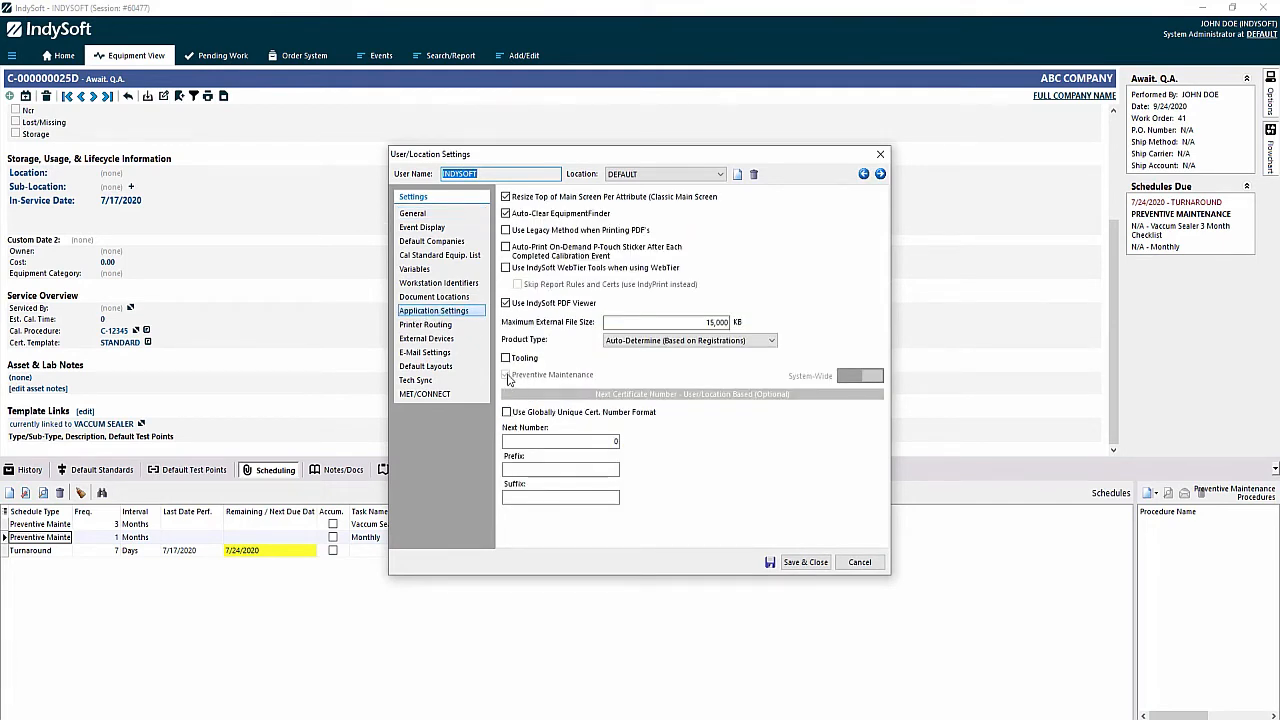
click(860, 562)
- Open the Task Editor and load the SEMI-ANNUAL task of the VACCUM SEALER equipment template
click(12, 56)
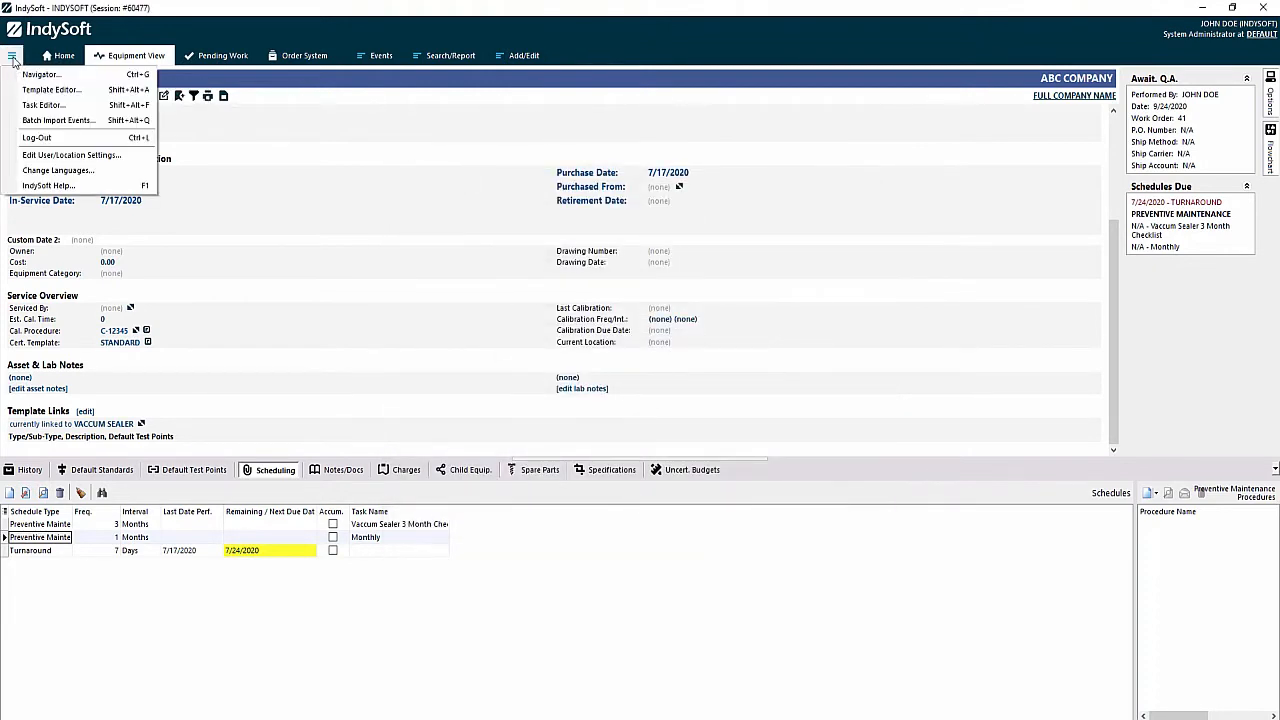
click(35, 106)
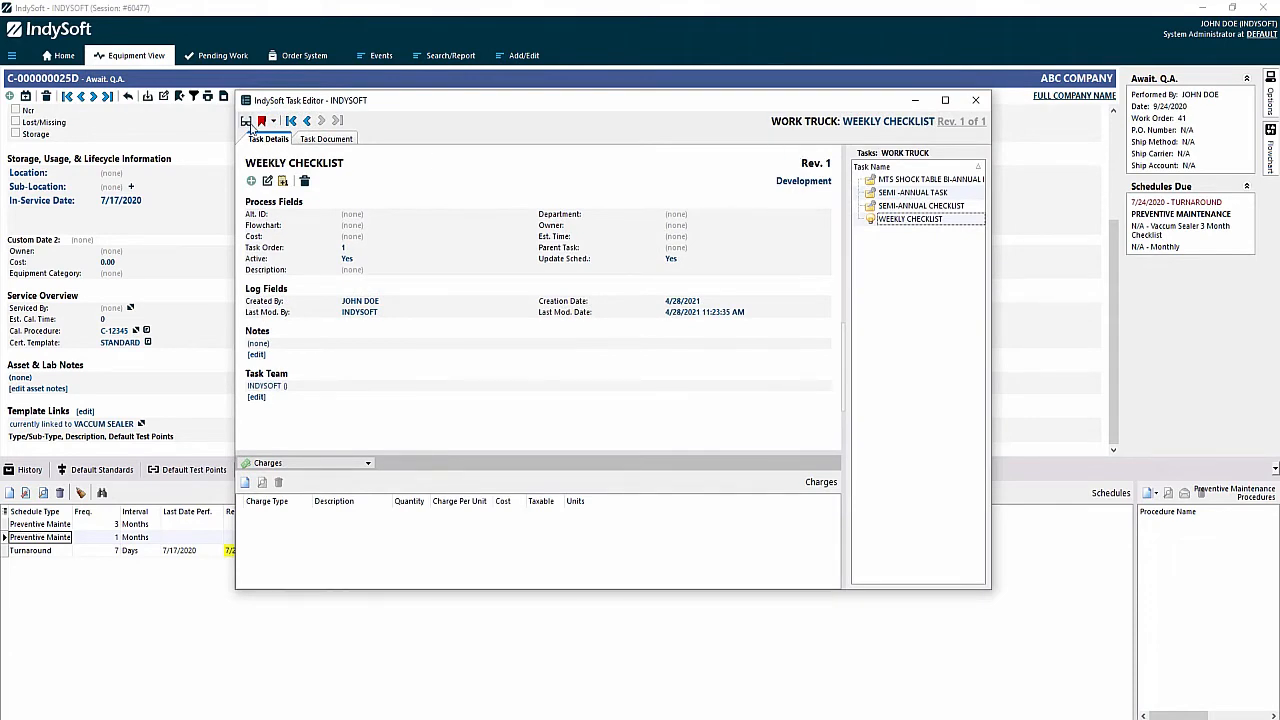
click(247, 122)
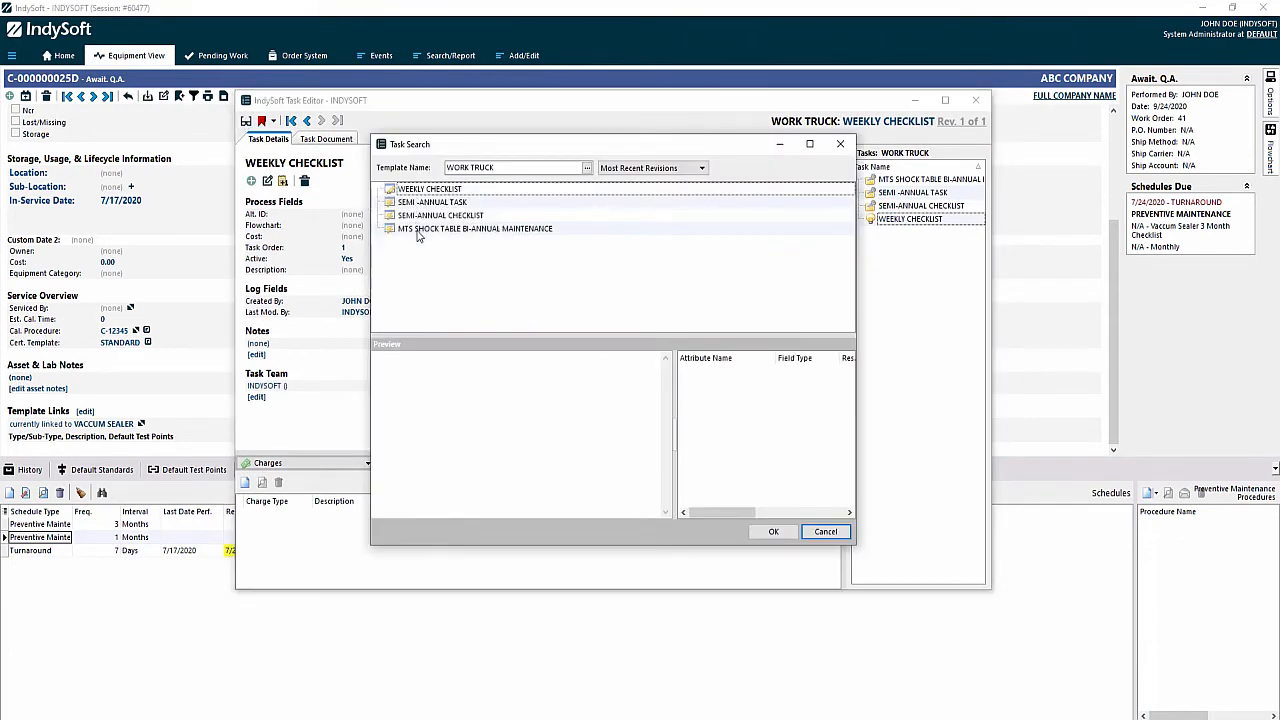
click(588, 169)
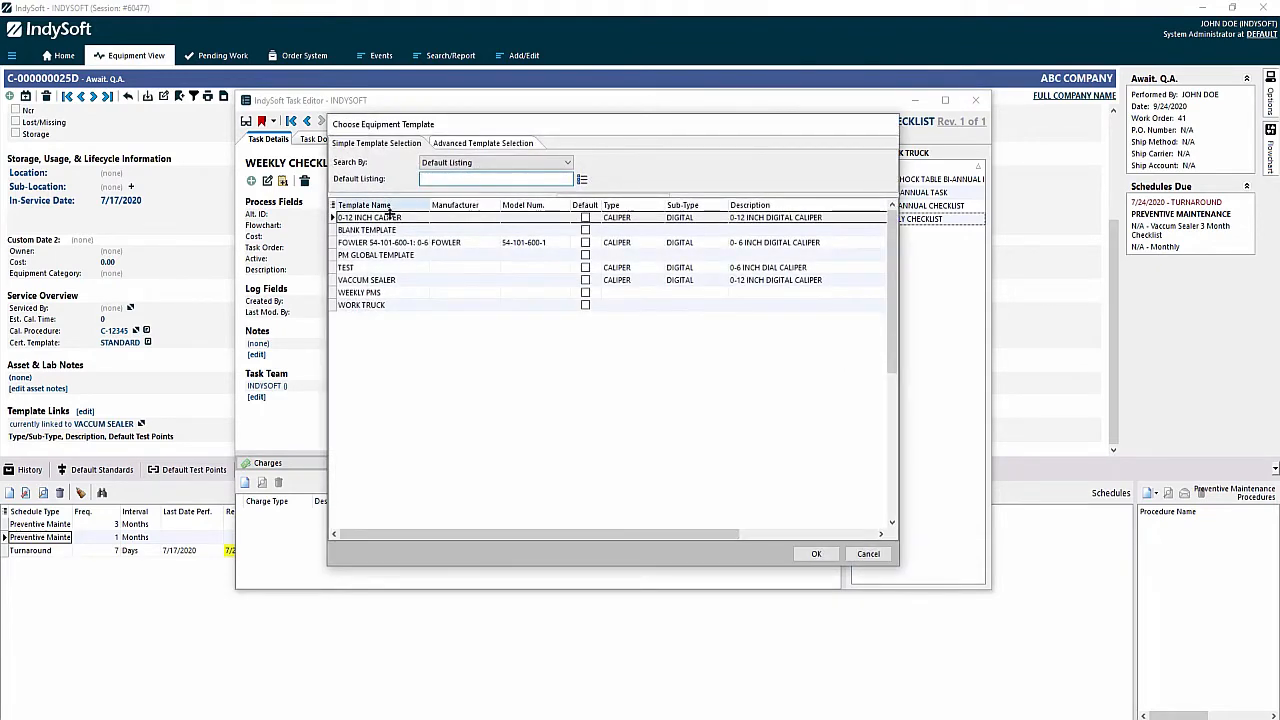
double_click(390, 282)
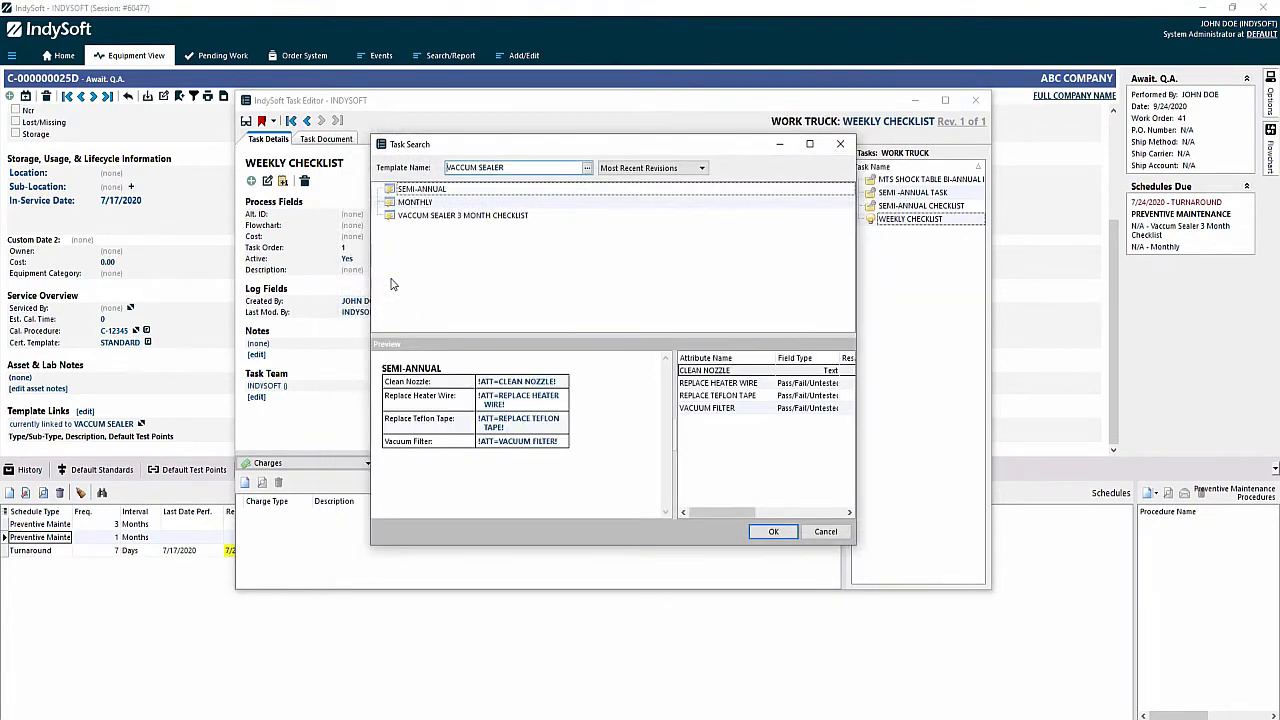
click(773, 531)
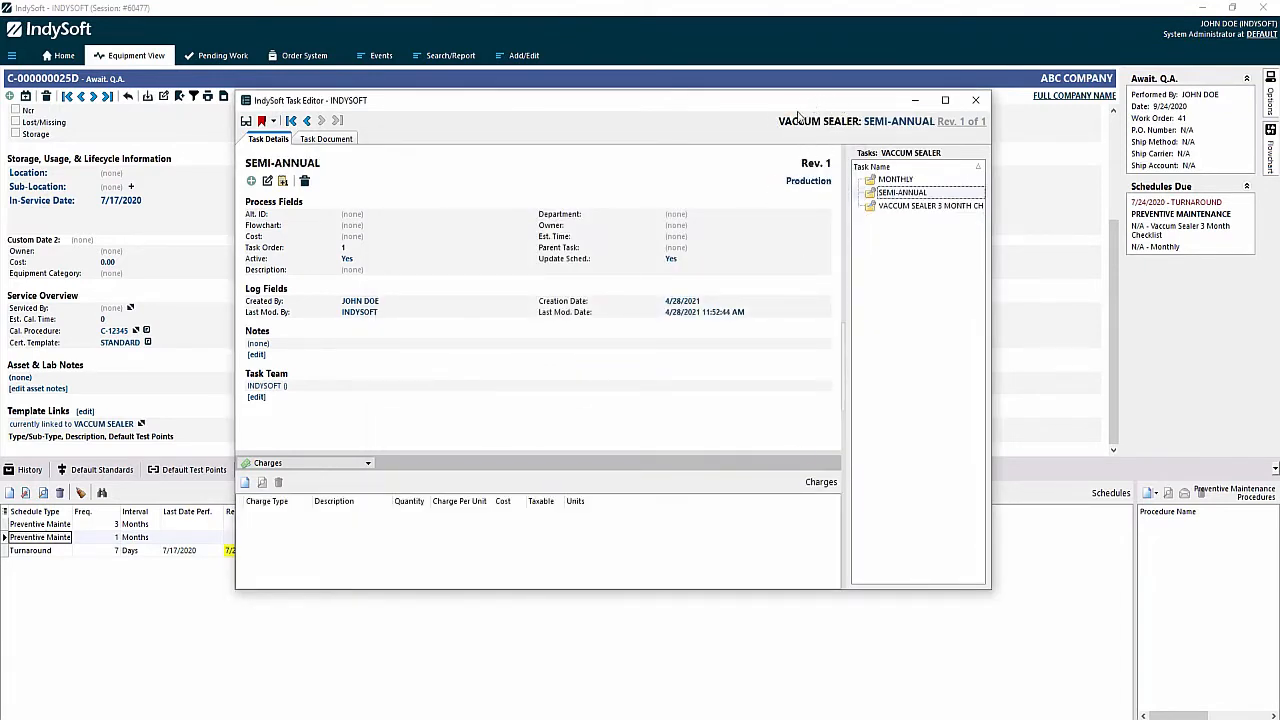
- Look through the tasks belonging to the WORK TRUCK equipment template, without loading any of them
click(246, 121)
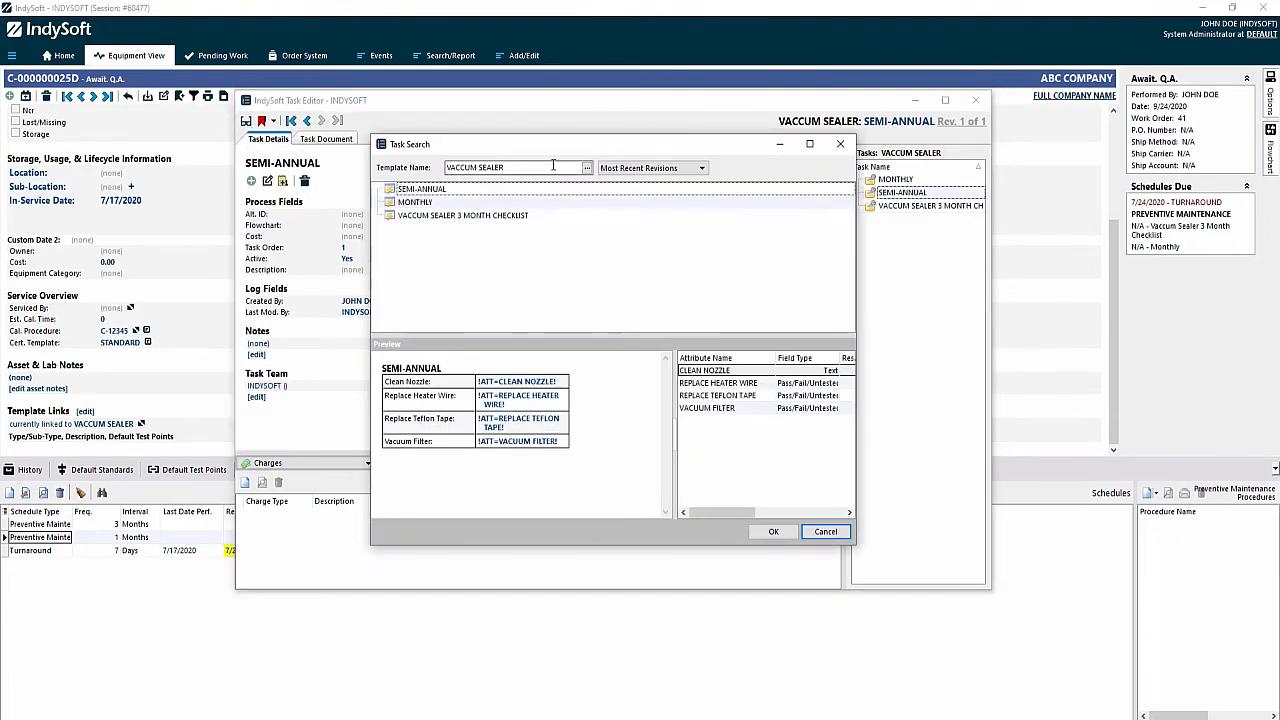
click(587, 168)
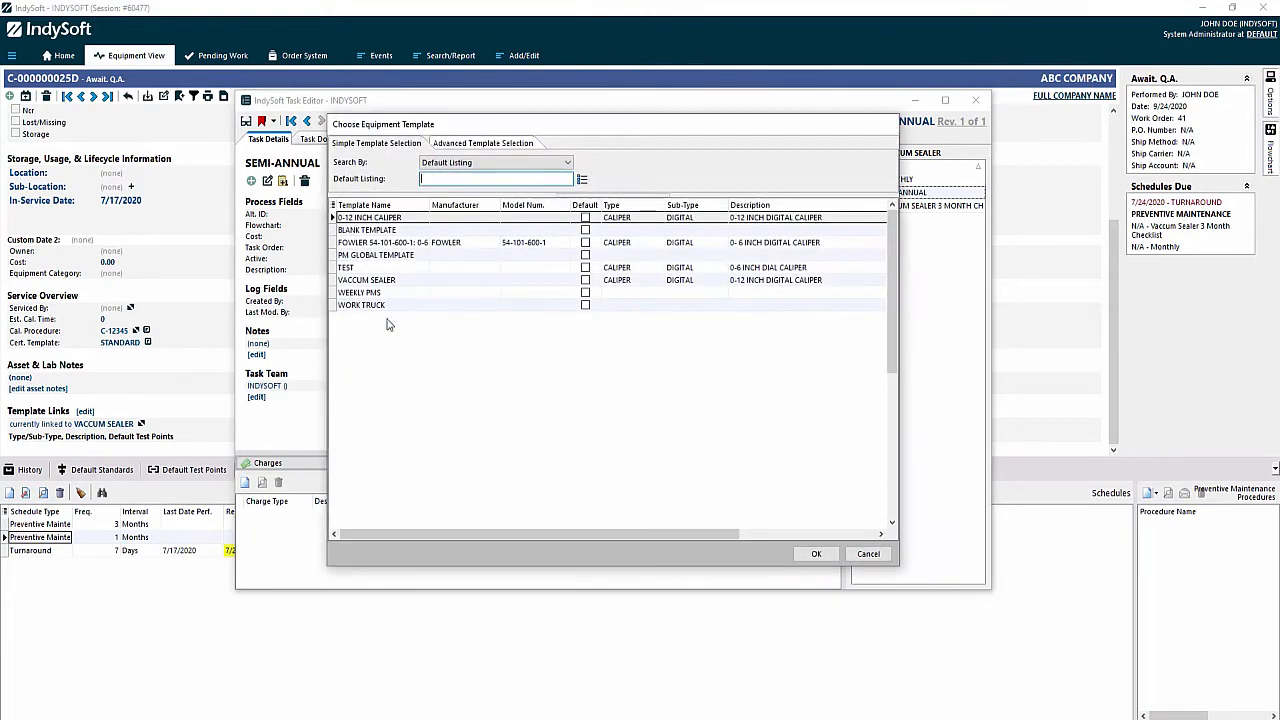
double_click(375, 313)
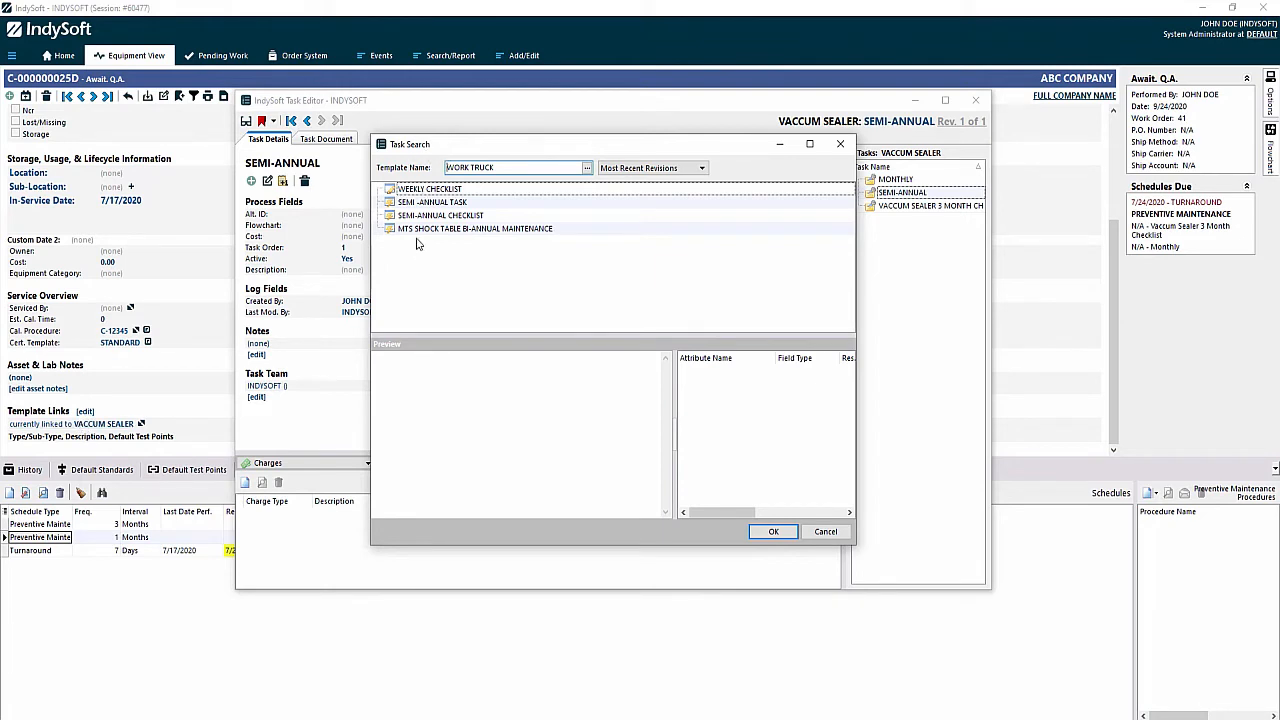
click(825, 531)
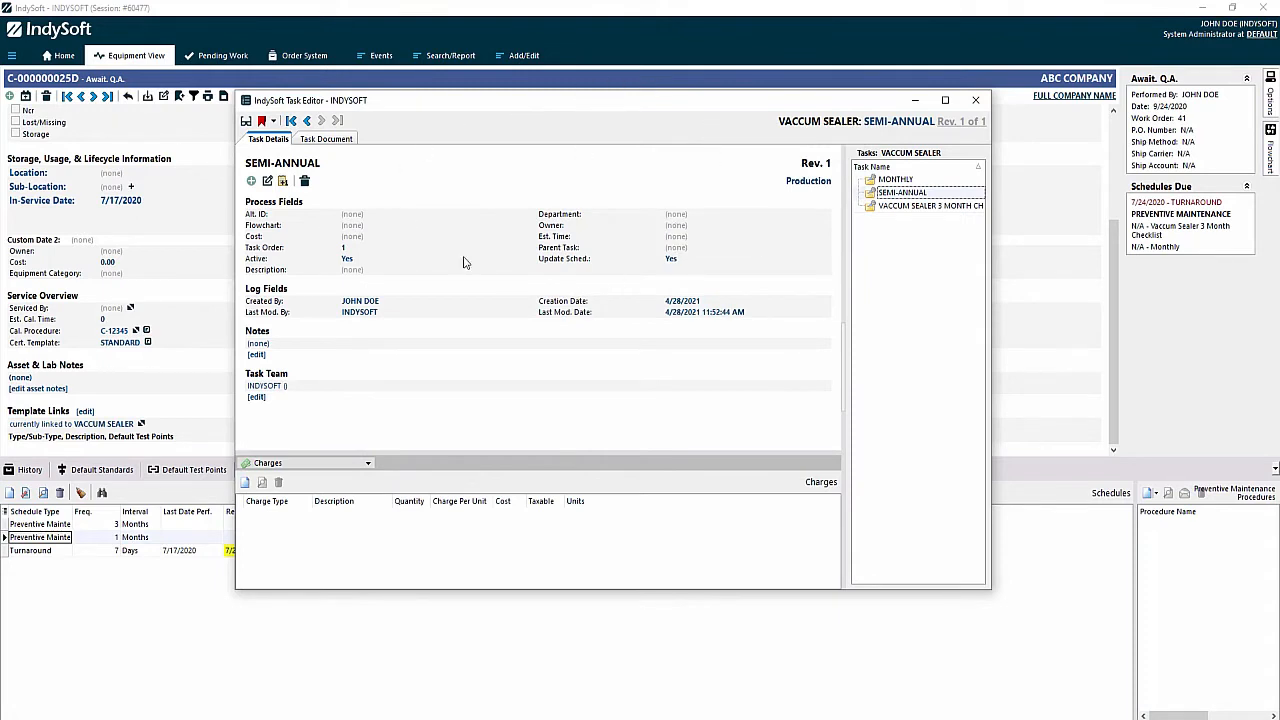
- Set the Task Editor's system-wide options to use PM GLOBAL TEMPLATE as the single template for all tasks, and close the editor
right_click(538, 121)
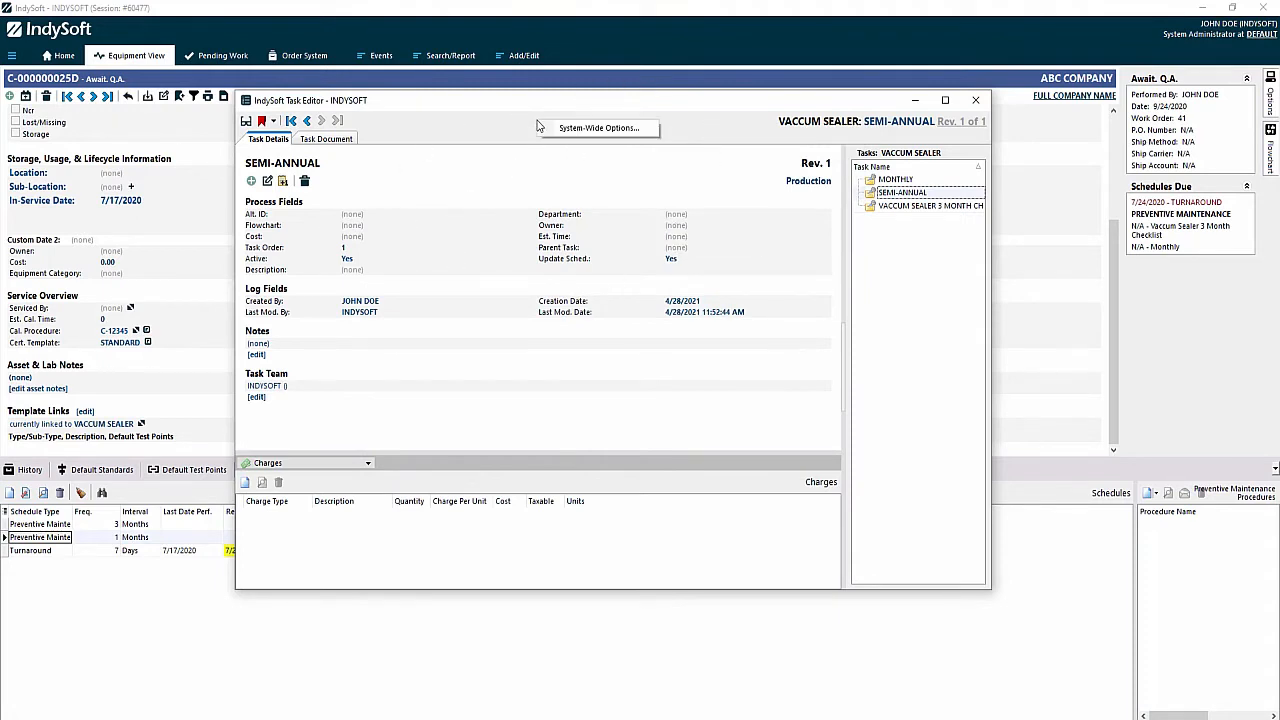
click(600, 129)
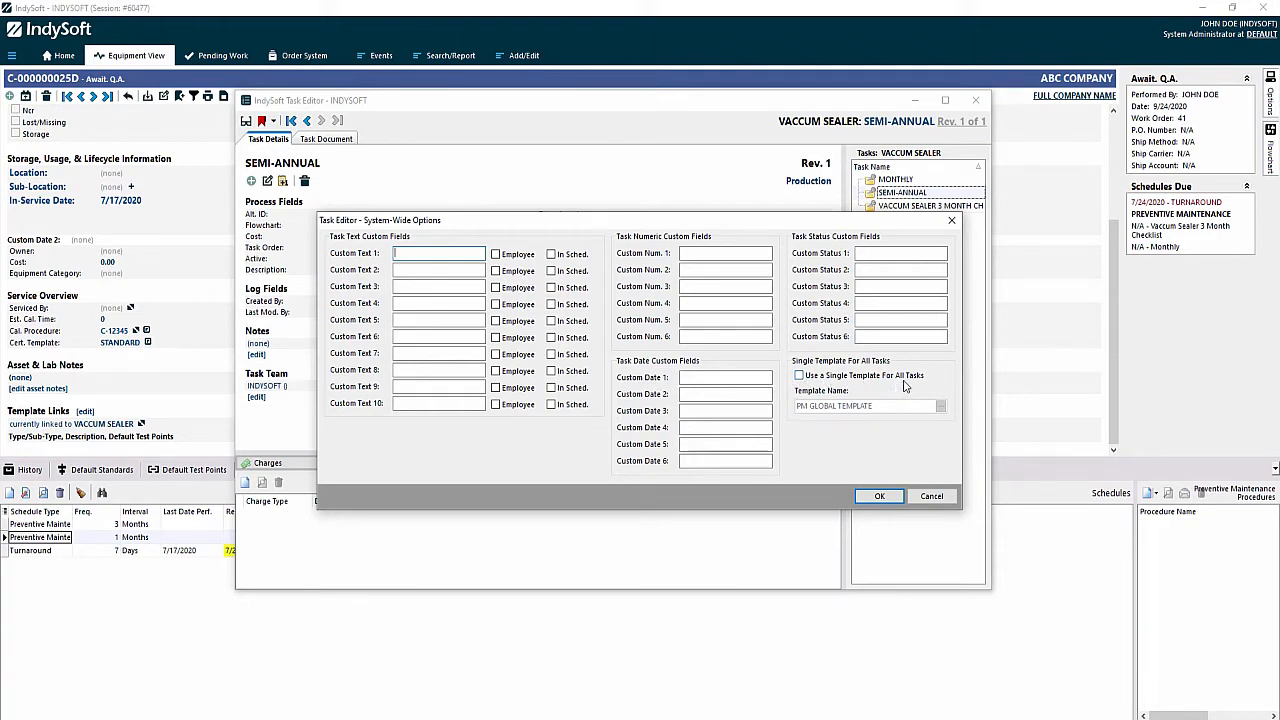
click(799, 376)
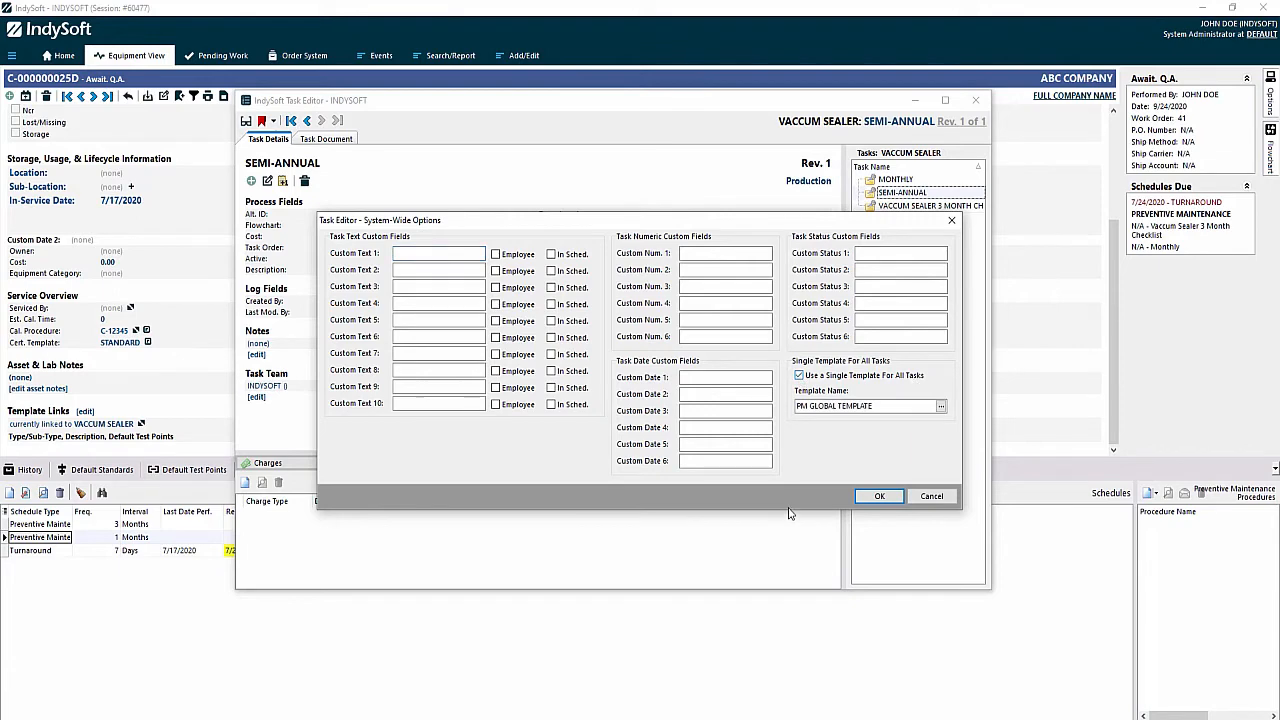
click(940, 406)
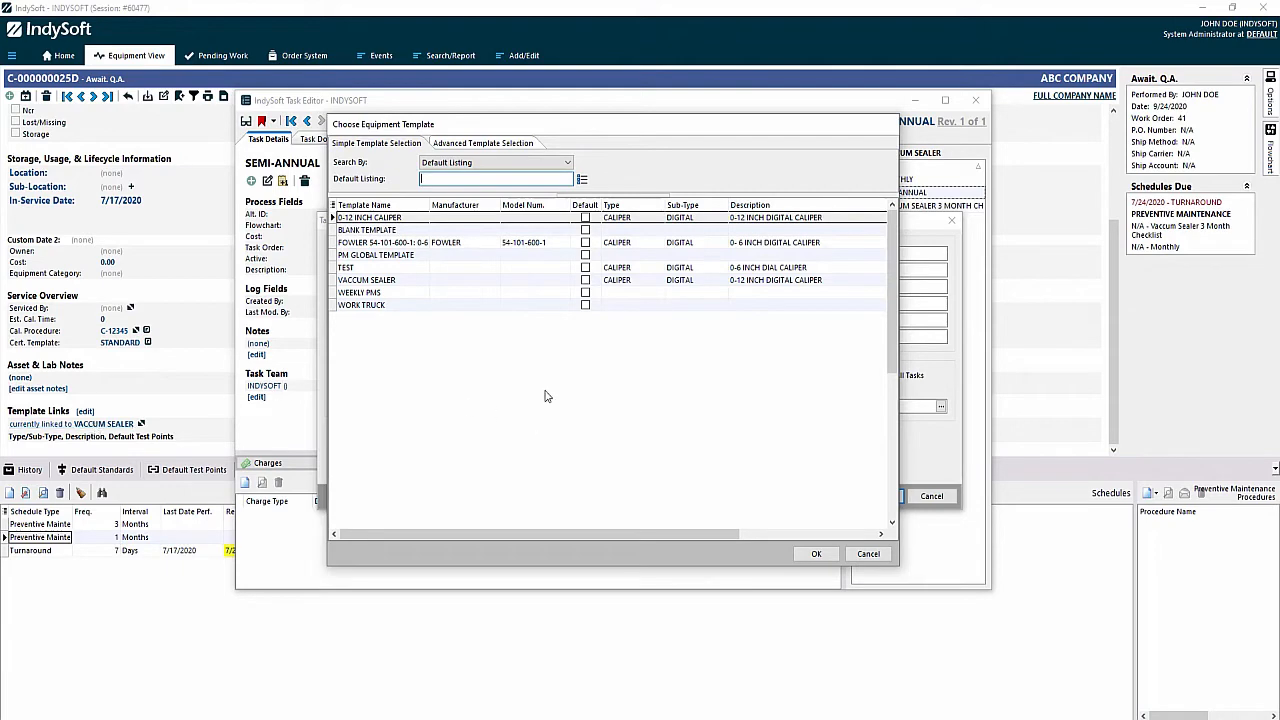
drag(630, 135, 683, 244)
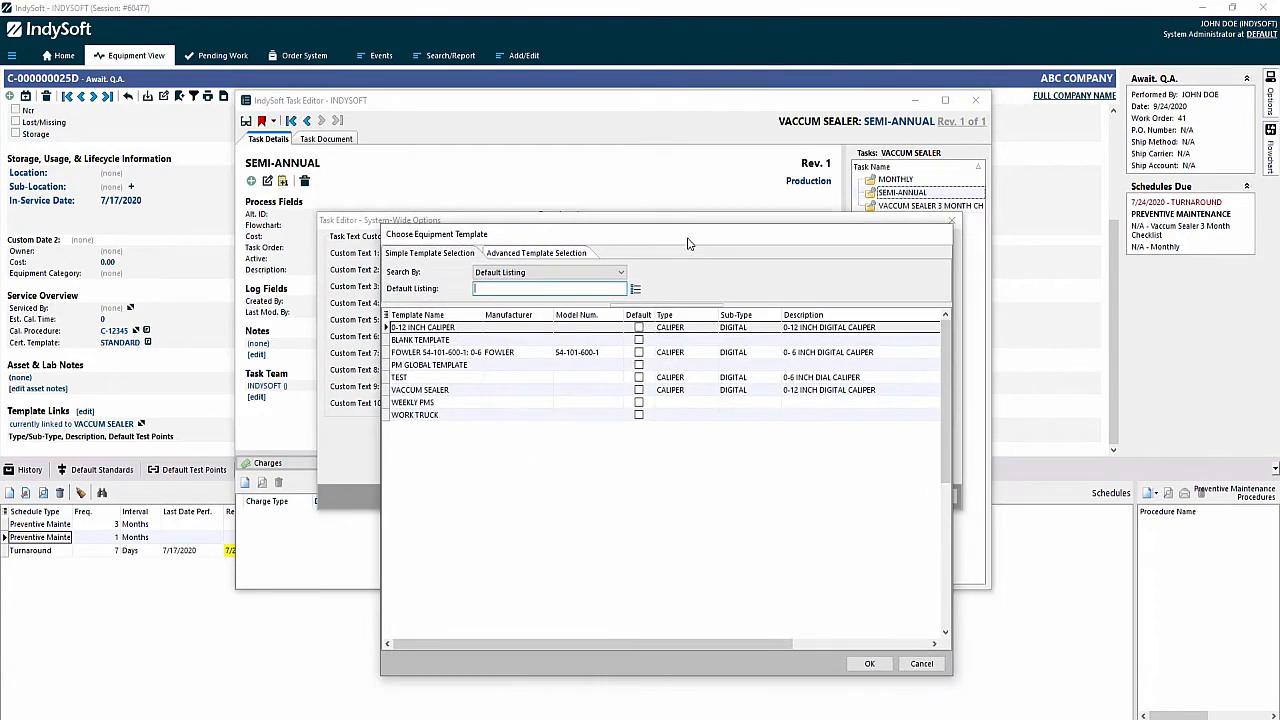
click(922, 662)
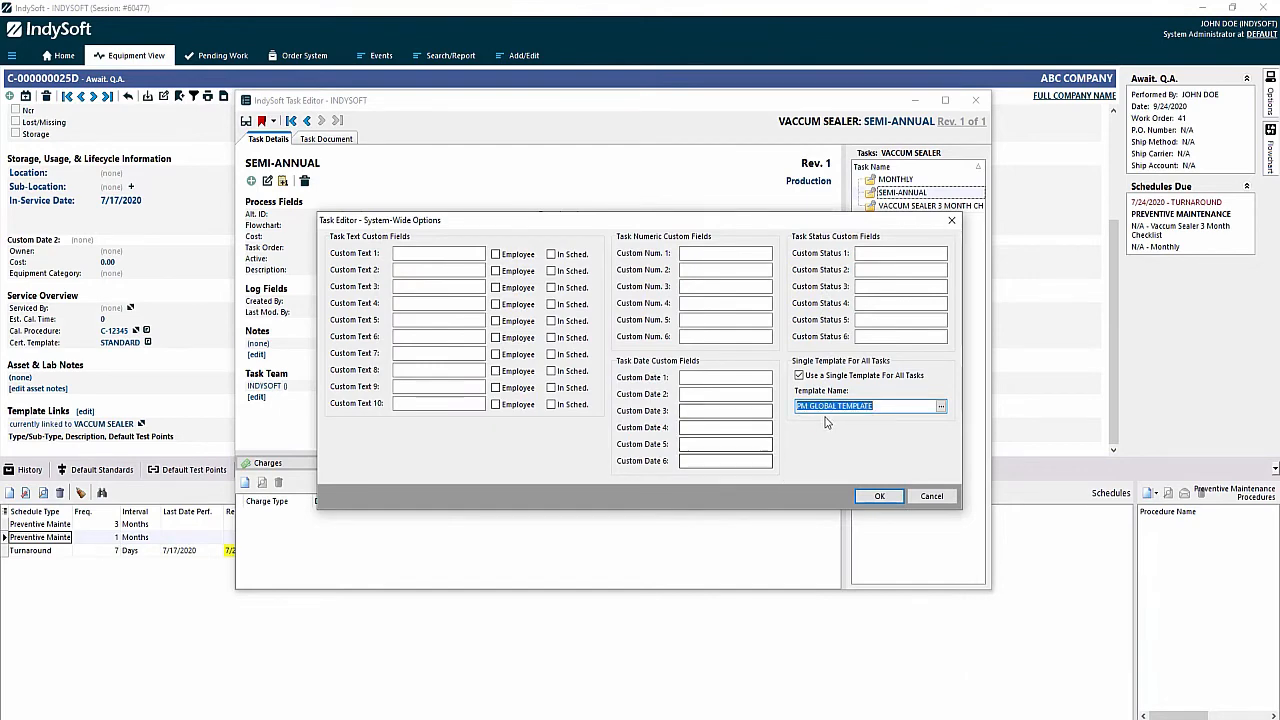
click(877, 498)
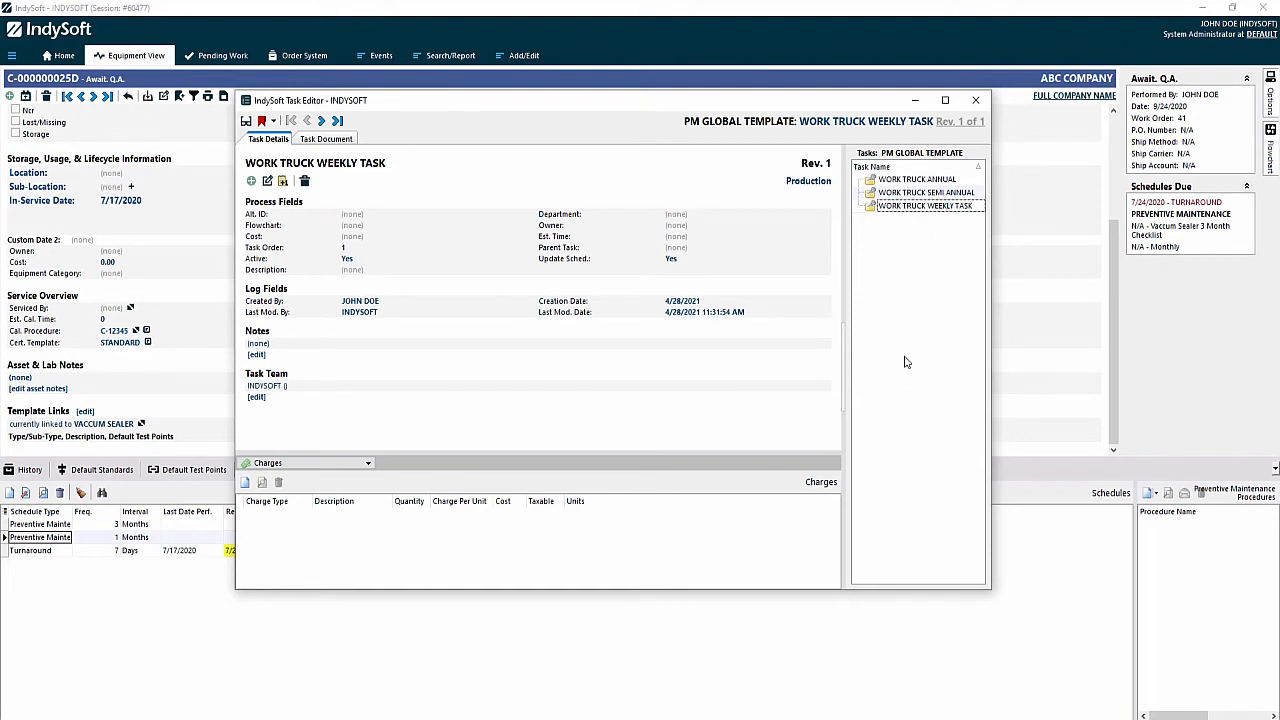
click(977, 101)
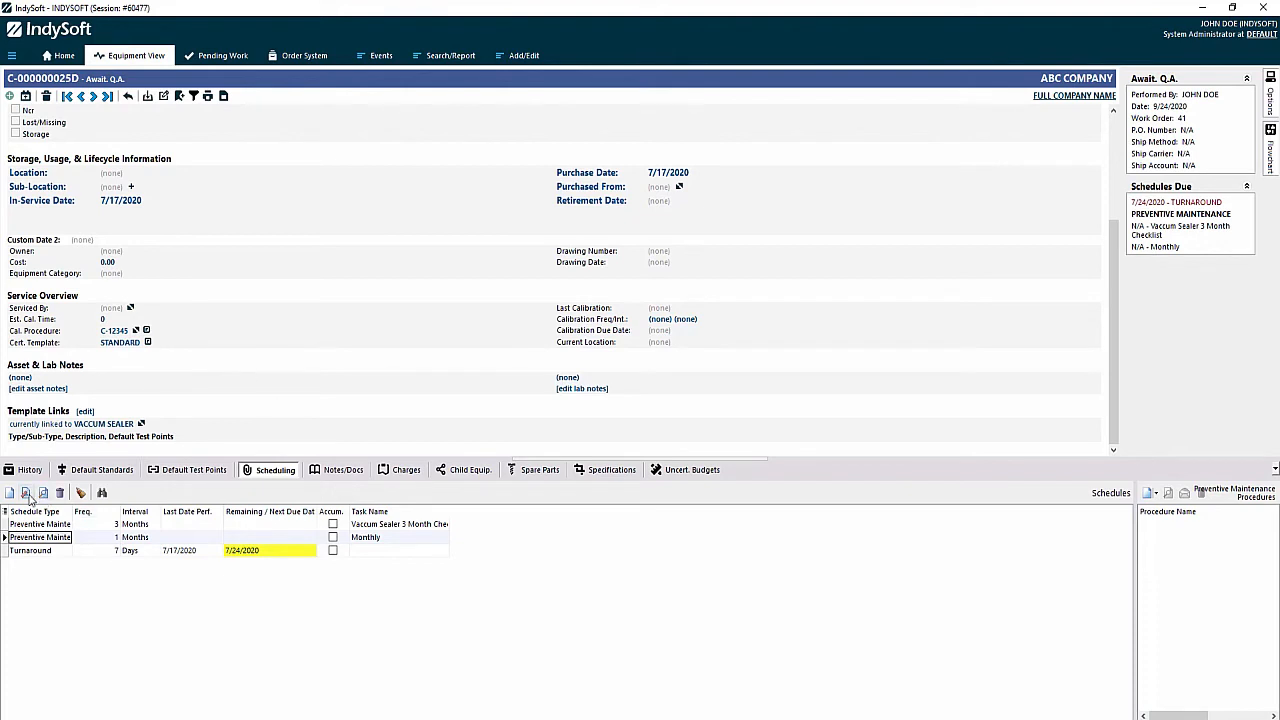
- Check which tasks are offered for a new PREVENTIVE MAINTENANCE schedule on this equipment, without saving the schedule
right_click(465, 37)
click(494, 41)
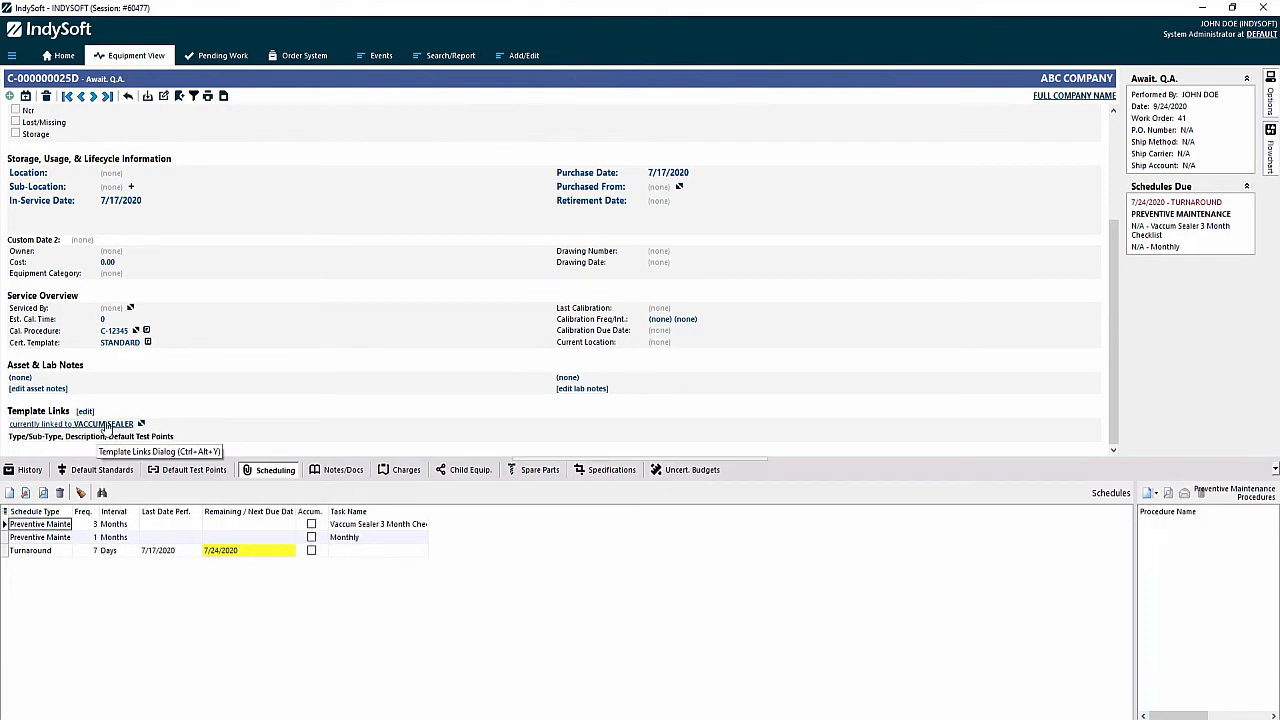
click(25, 493)
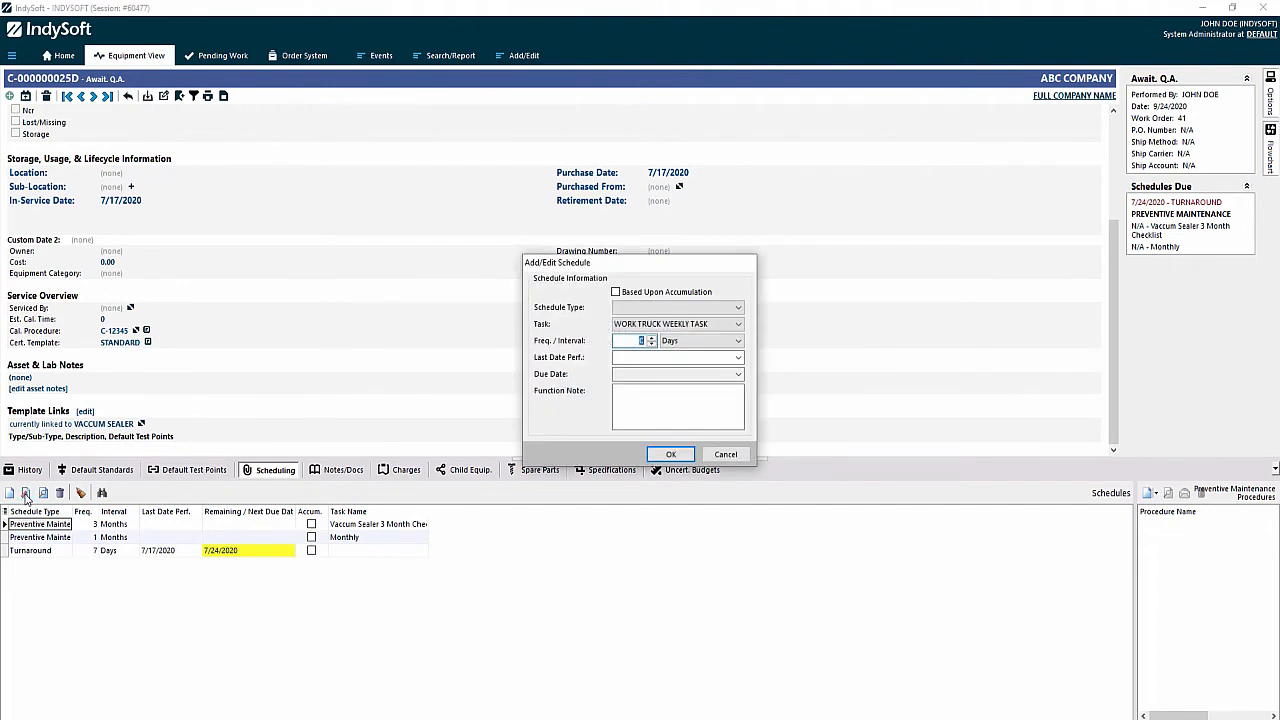
click(730, 304)
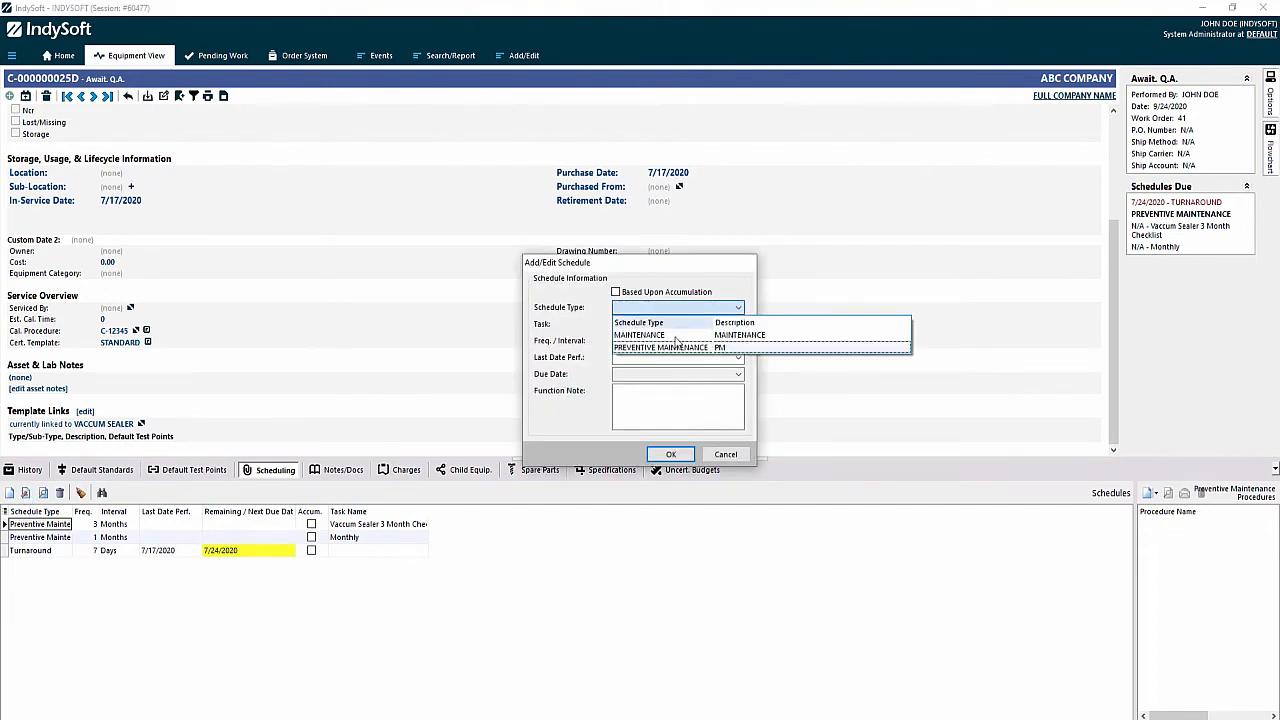
click(665, 350)
click(726, 324)
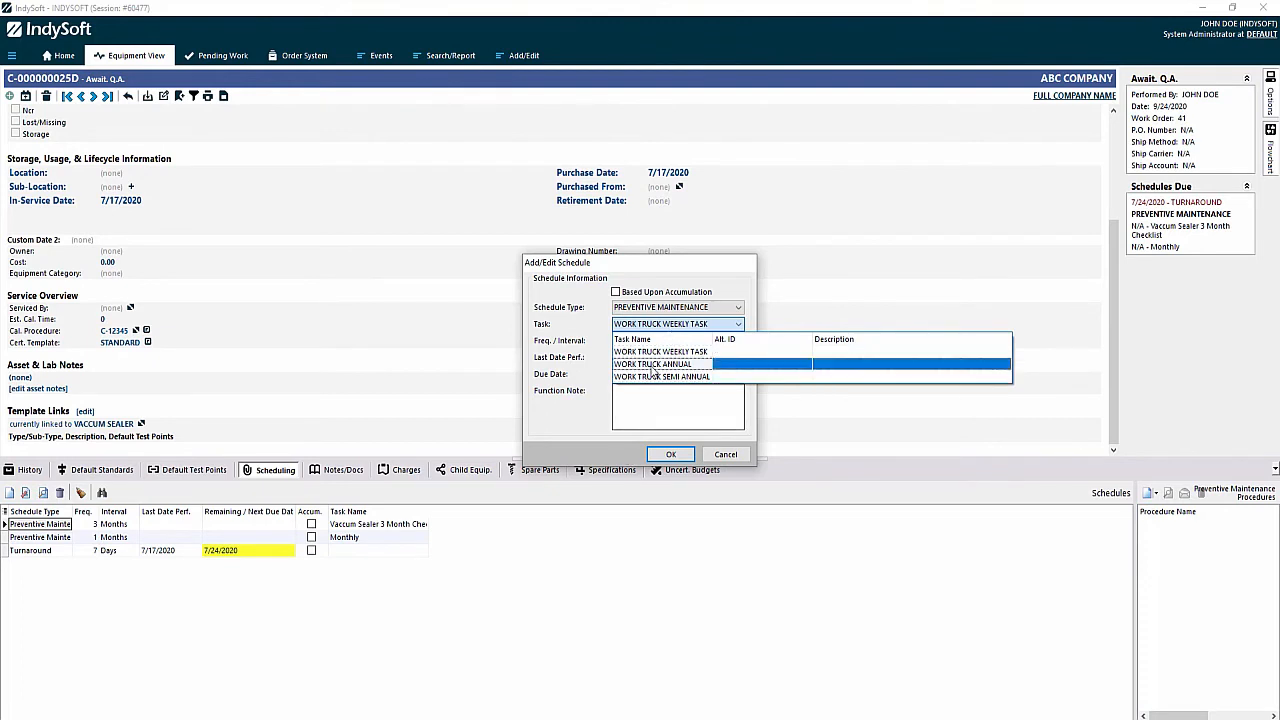
click(656, 276)
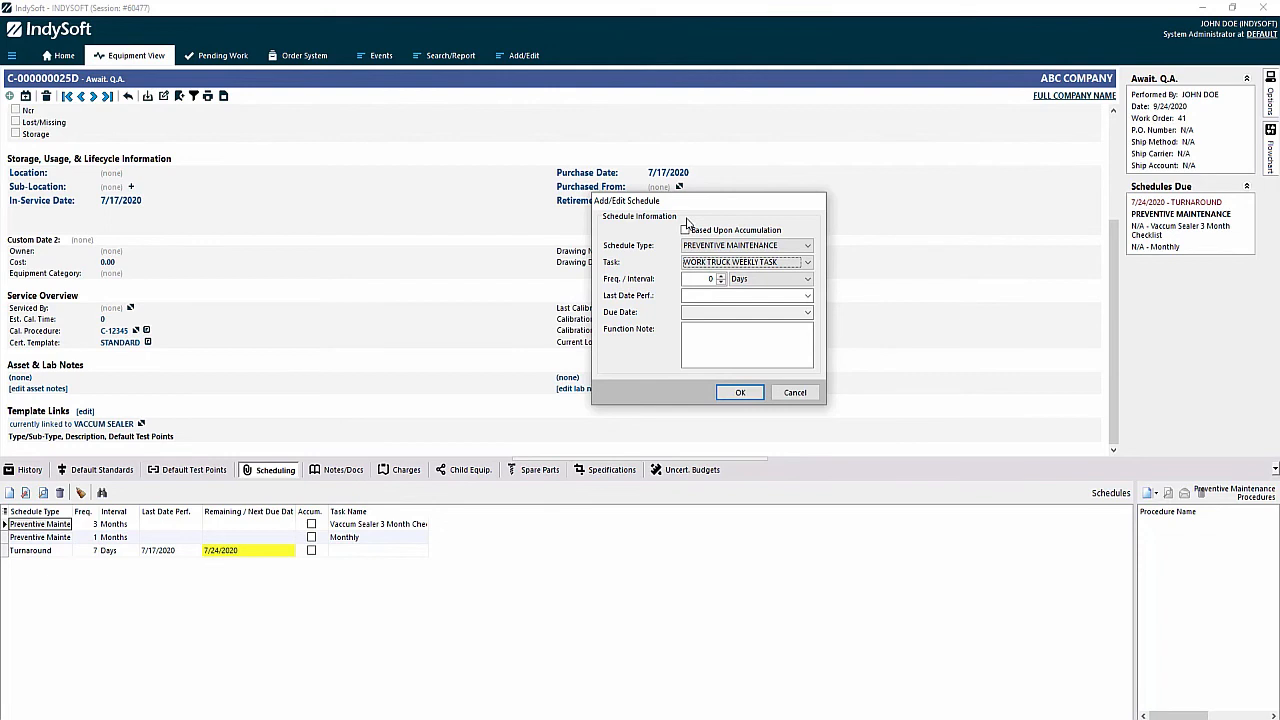
drag(729, 210, 729, 214)
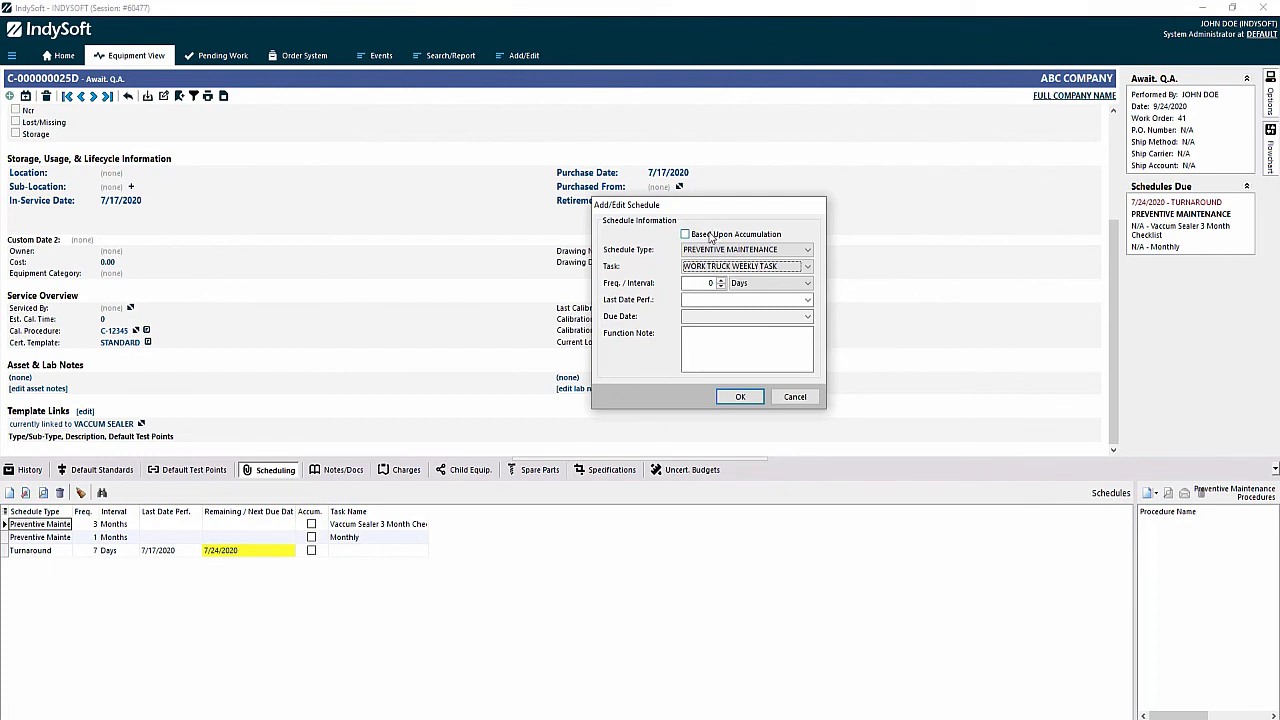
click(796, 398)
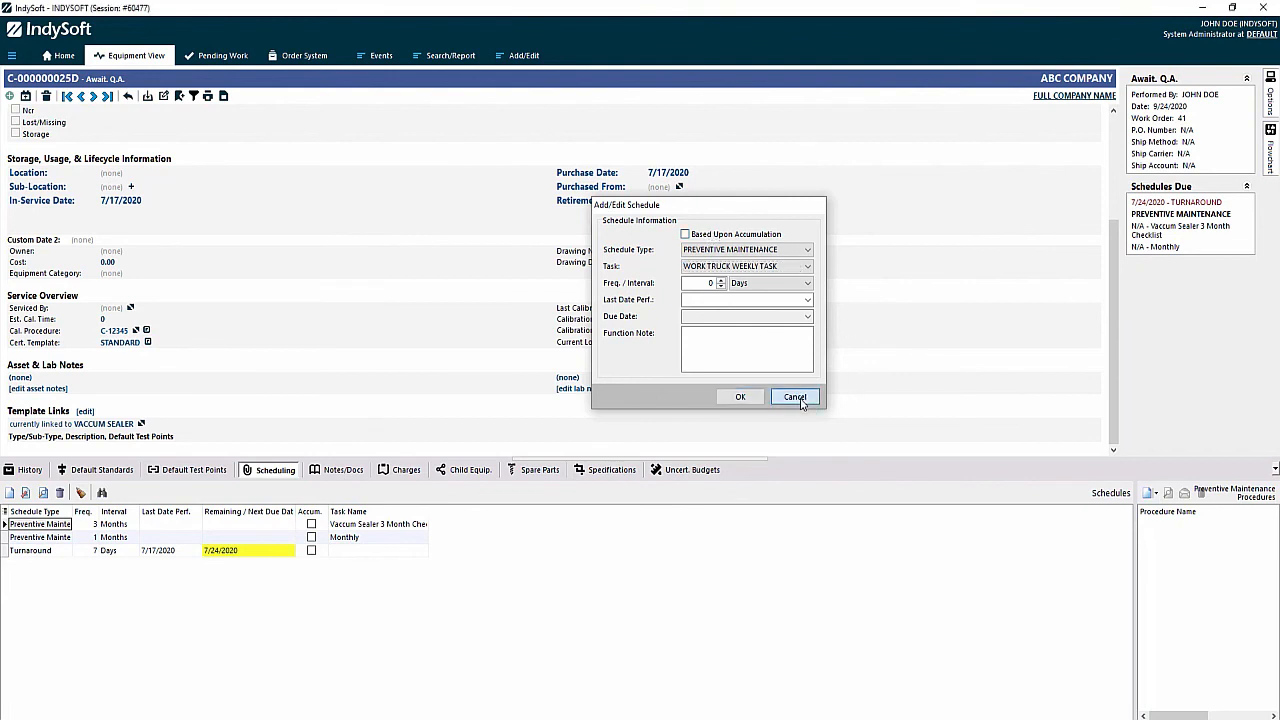